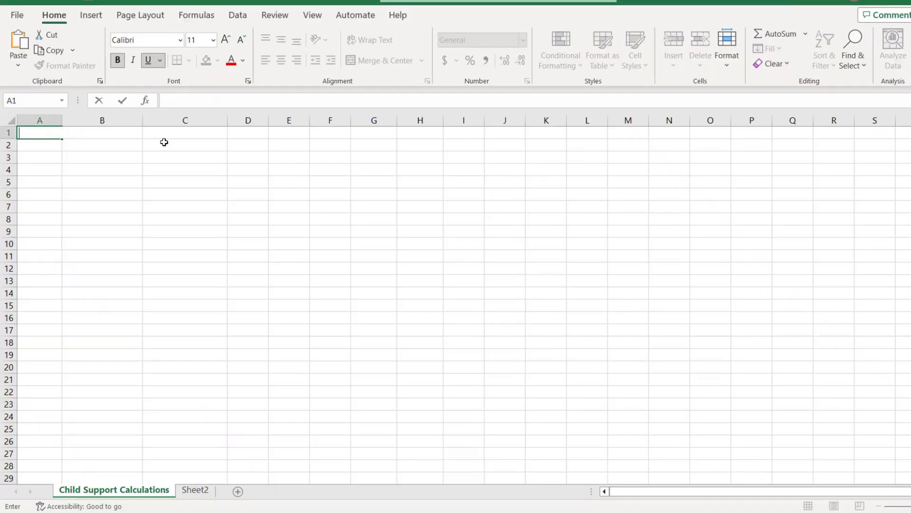
Enter the title 'Child Support Arrears Spreadsheet for 2022-2023' in A1.
type("hi")
key("BackSpace")
key("BackSpace")
key("BackSpace")
type("Child Support Arrears Spreadsheet")
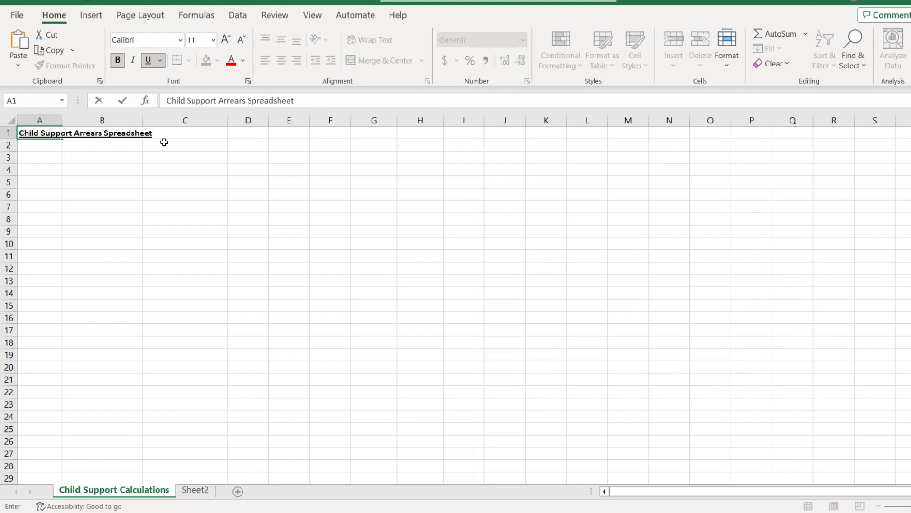
type(" for 2022-2023")
key("Return")
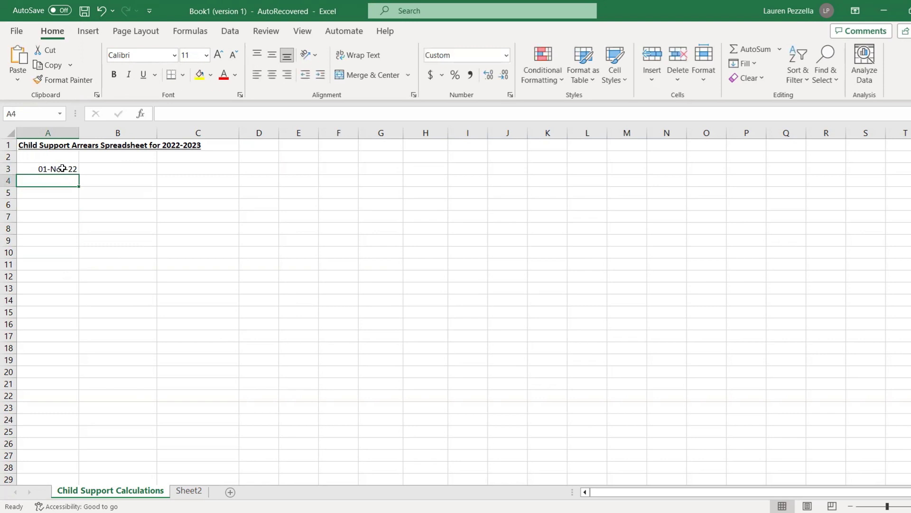
Enter December 1, 2022 in A4 and fill the monthly dates down column A.
left_click(62, 169)
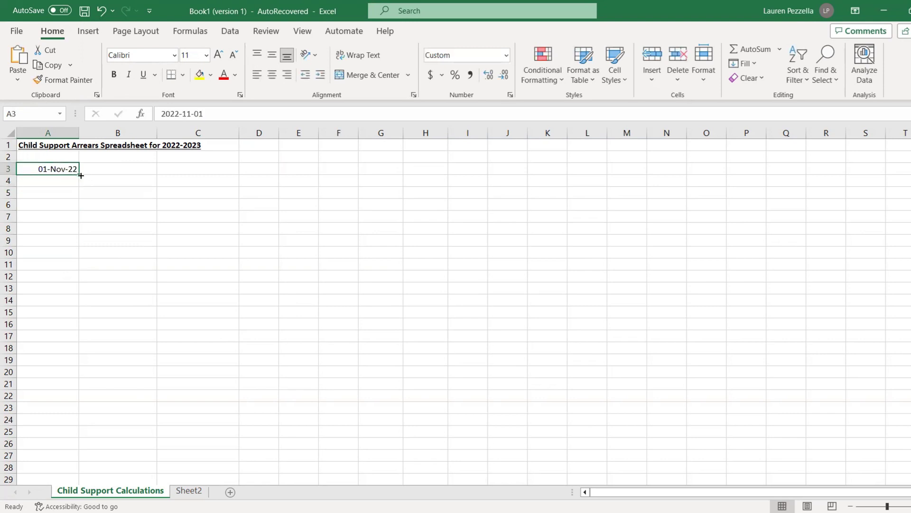
left_click(61, 183)
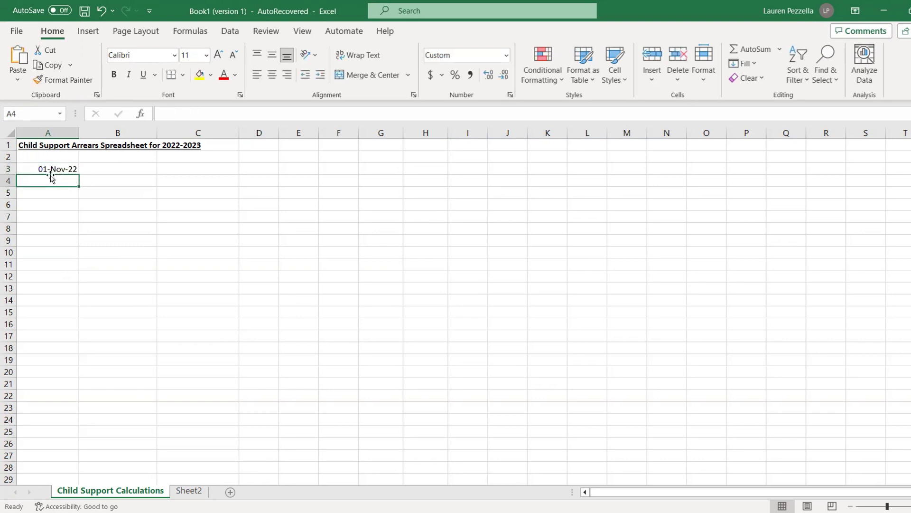
type("Decembe")
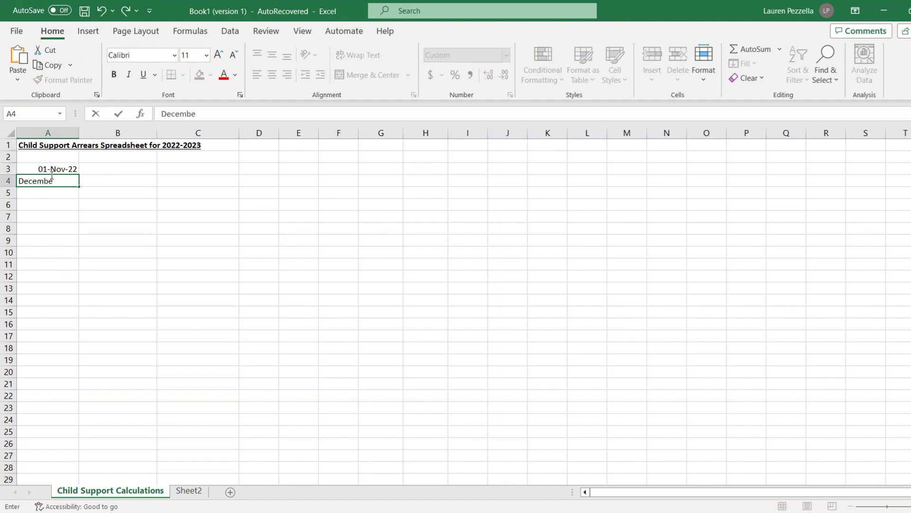
type("r 1, 2022")
key("Return")
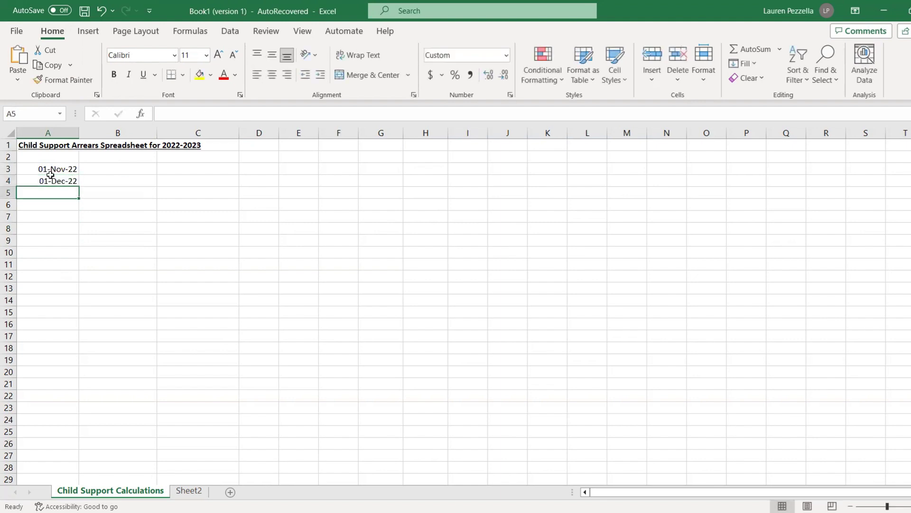
left_click_drag(58, 171, 77, 203)
left_click_drag(80, 262, 81, 265)
left_click(148, 230)
left_click(125, 167)
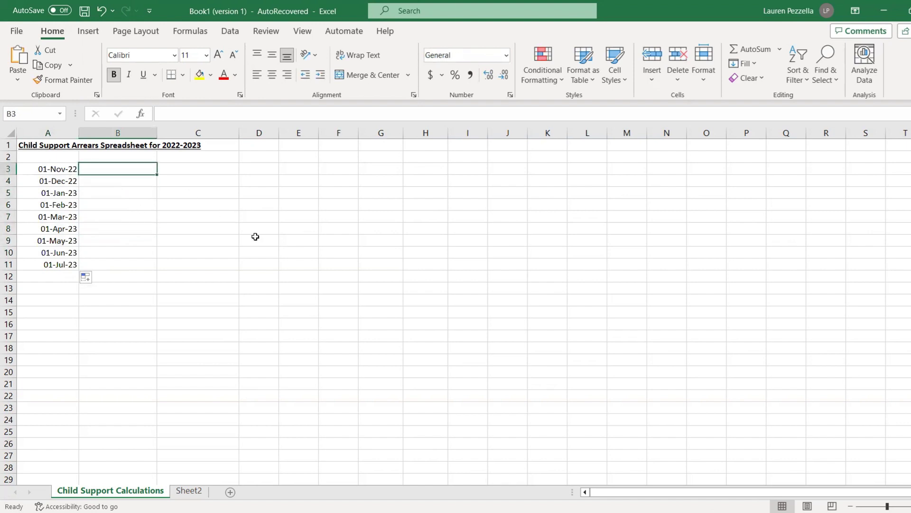
left_click(9, 157)
Insert a blank row 2, then add headers 'Child Support Paid?' in B3 and 'Child Support Owed?' in C3.
right_click(10, 158)
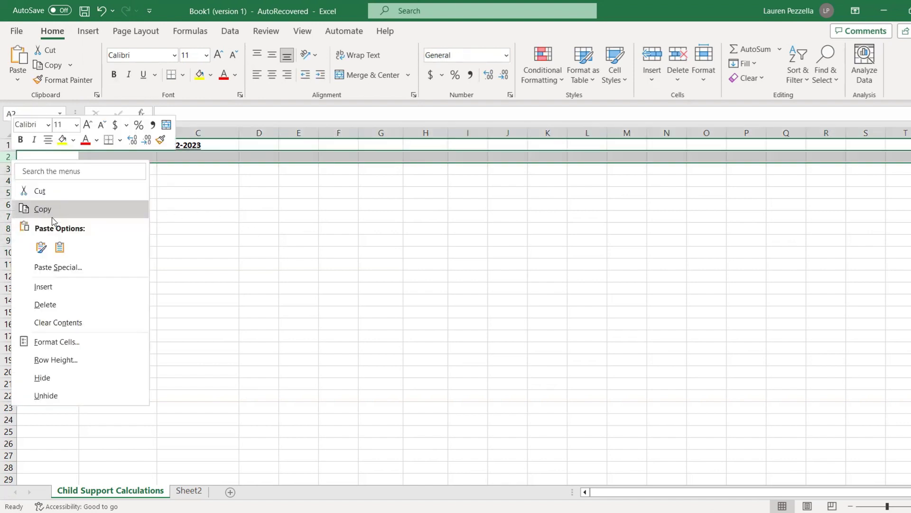
left_click(74, 285)
left_click(102, 168)
type("Ch")
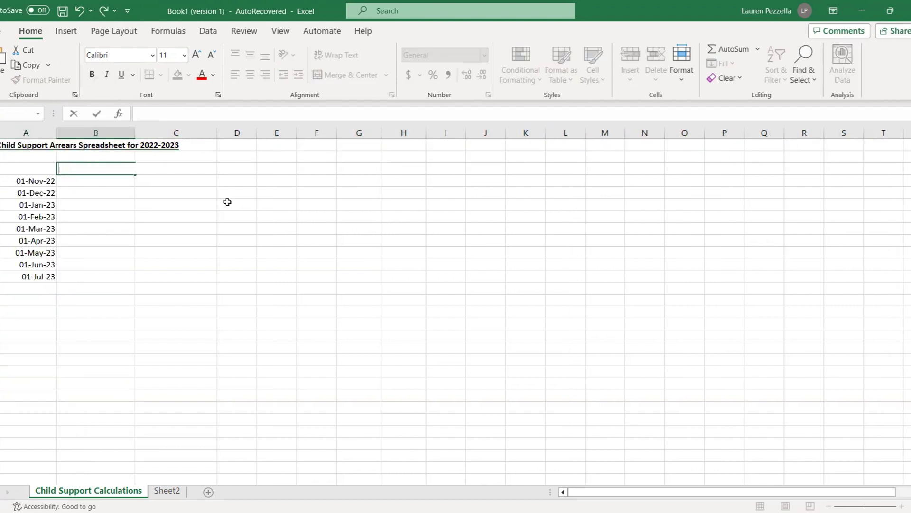
type("ild Support Pa")
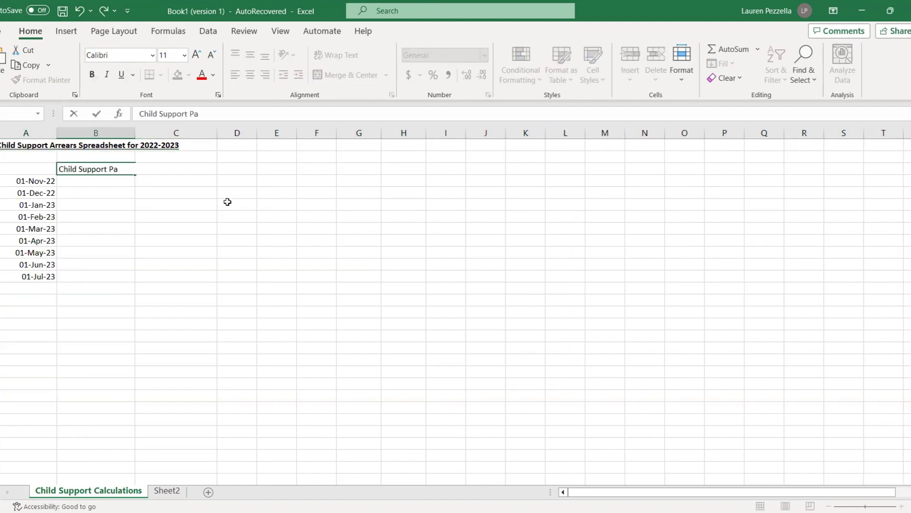
type("id?")
key("Tab")
type("Child")
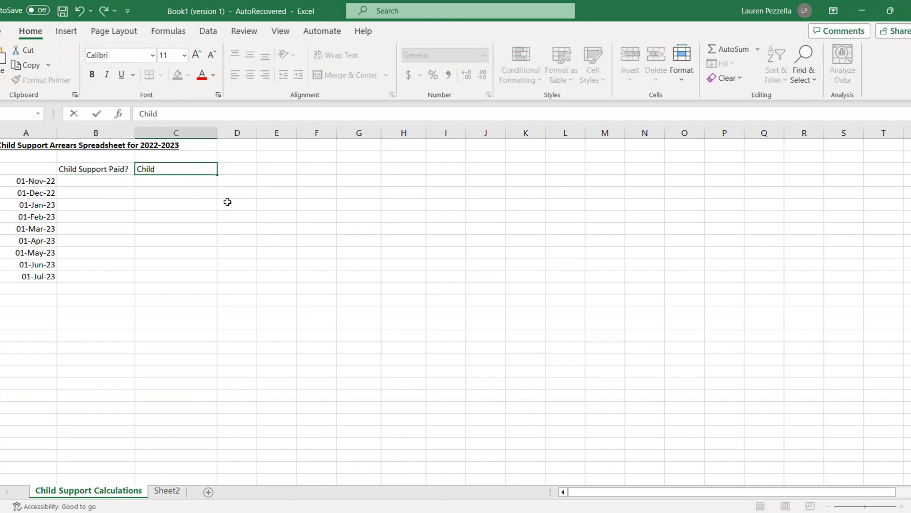
type(" Support Owed")
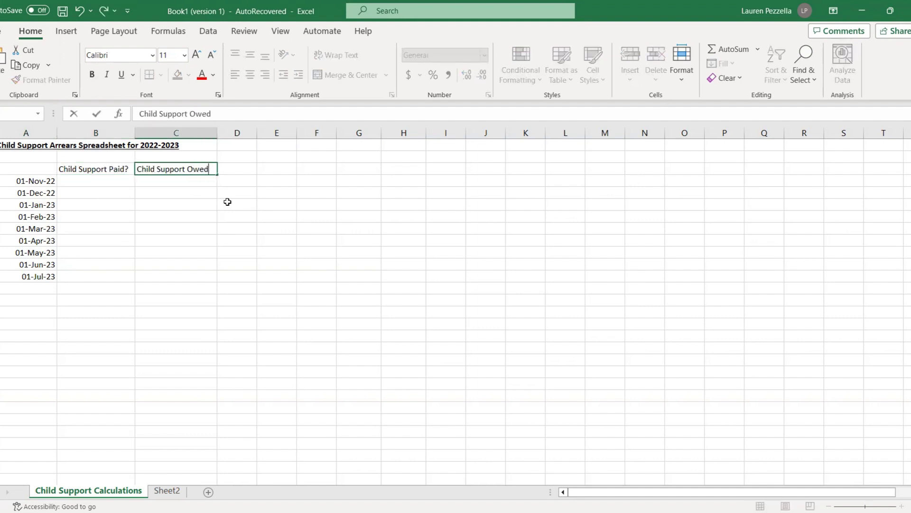
type("?")
left_click(317, 170)
left_click(365, 156)
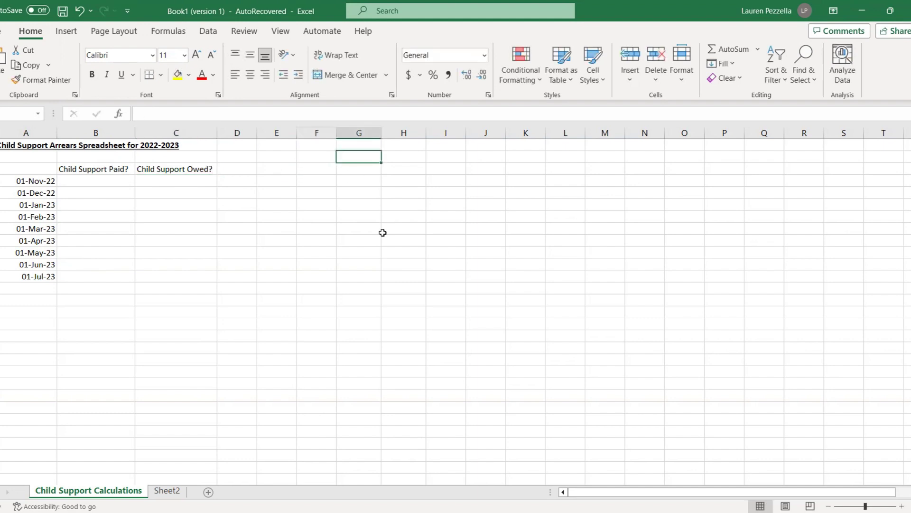
Enter the years 2022 in G2 and 2023 in H2.
type("2022")
key("Return")
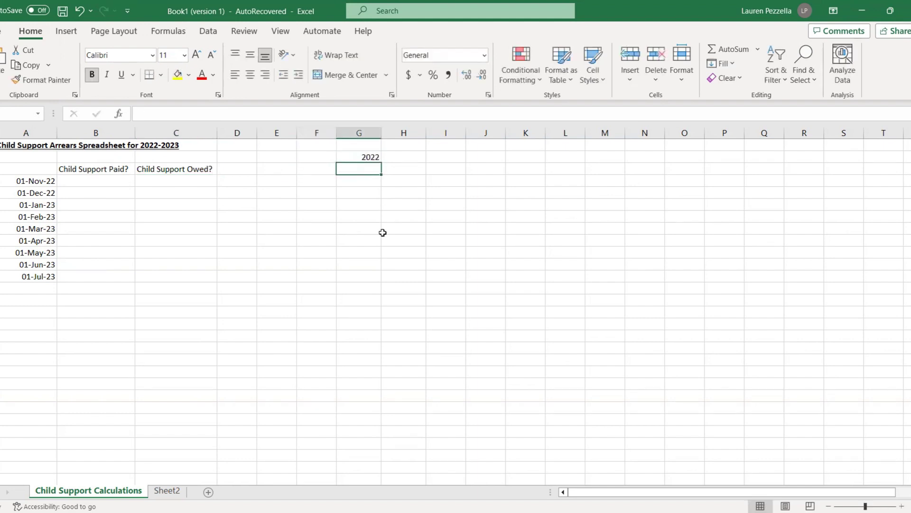
key("Up")
key("Right")
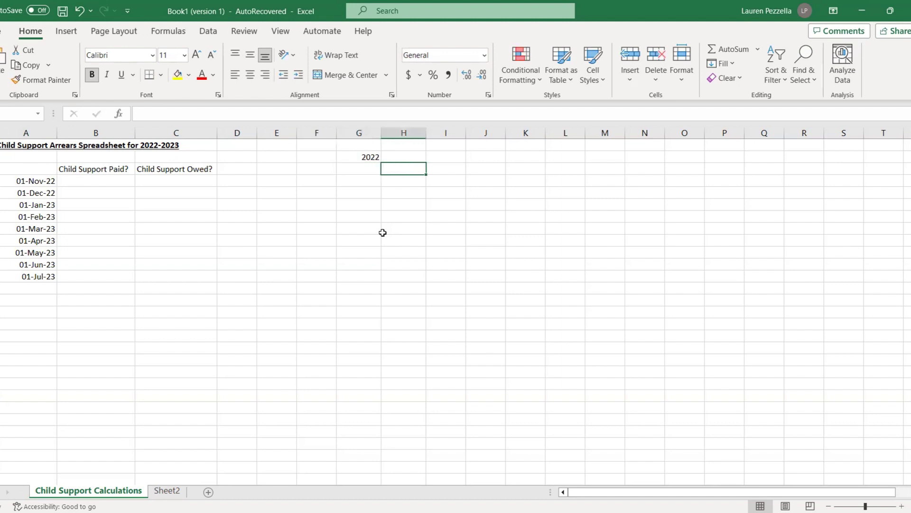
type("2023")
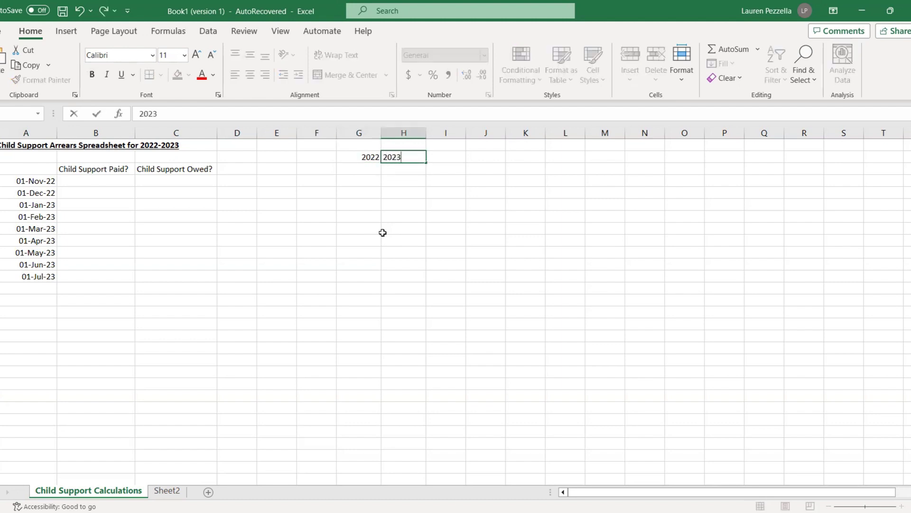
key("Return")
Add the labels Mom in F3 and Dad in F4, with Dad not bold.
key("Left")
key("Left")
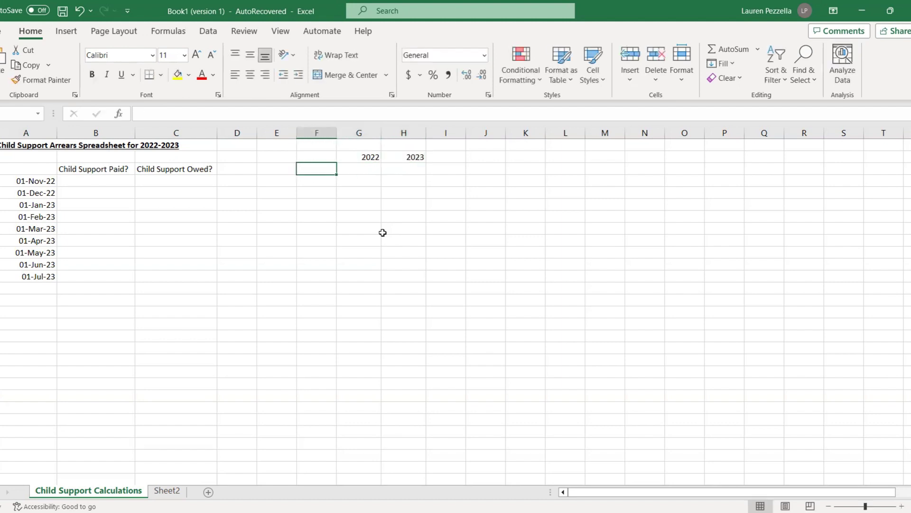
type("Mom")
key("Return")
type("Dad")
key("Right")
key("Left")
key("Up")
key("Down")
key("ctrl+b")
key("Right")
key("Up")
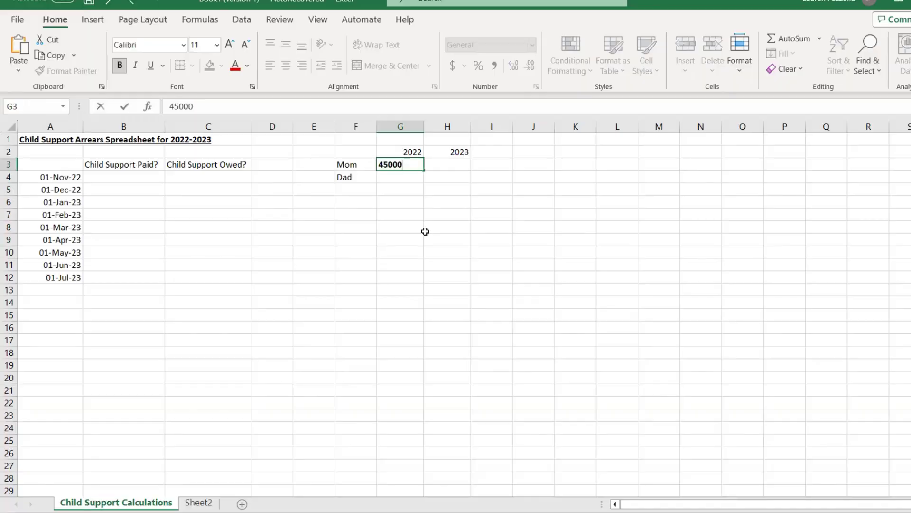
Enter Mom's 45000 in H3 and Dad's 55000 and 58000 in G4:H4.
key("Return")
key("Right")
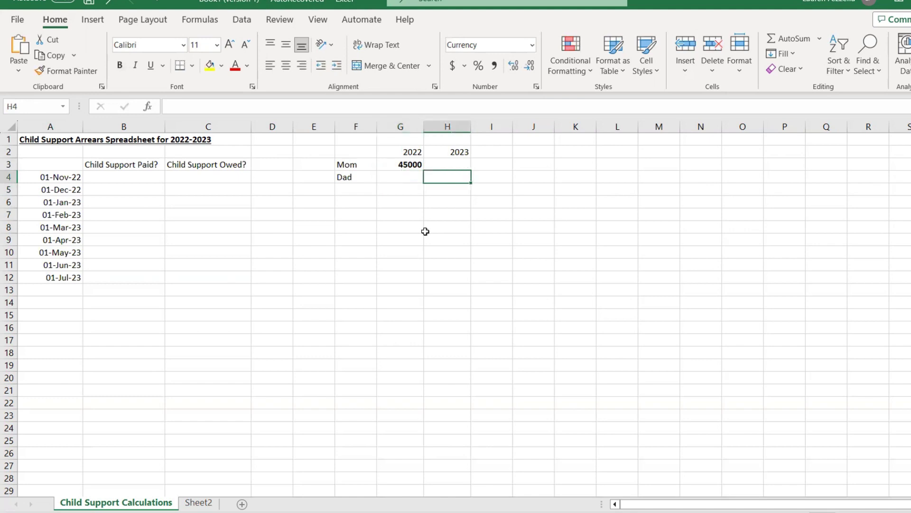
key("Up")
type("45")
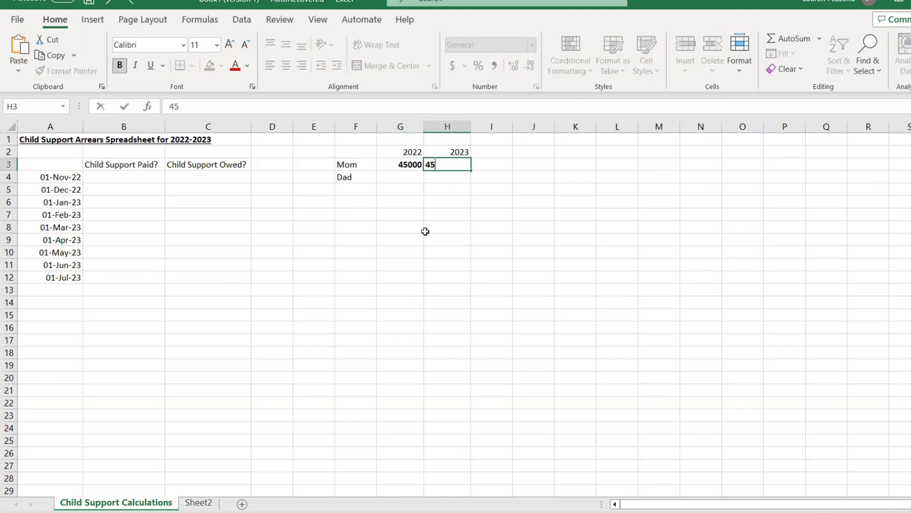
type("000")
key("Return")
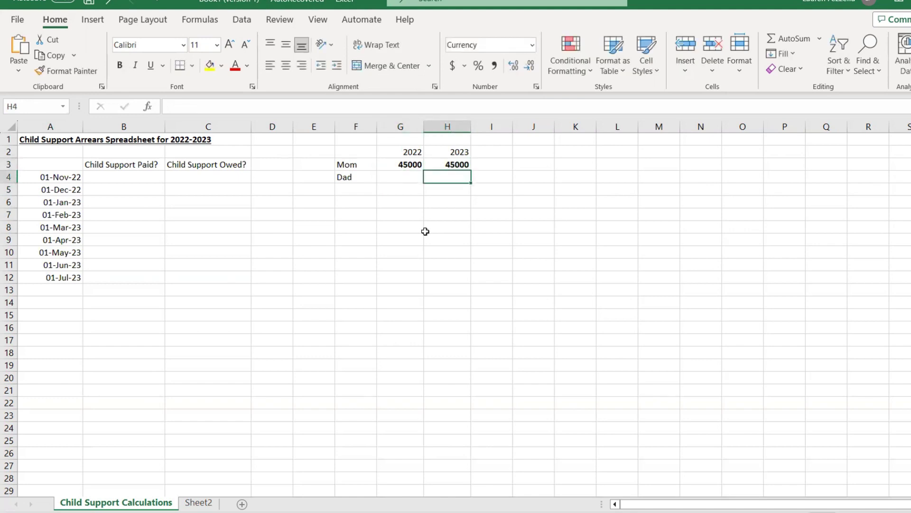
key("Left")
type("3")
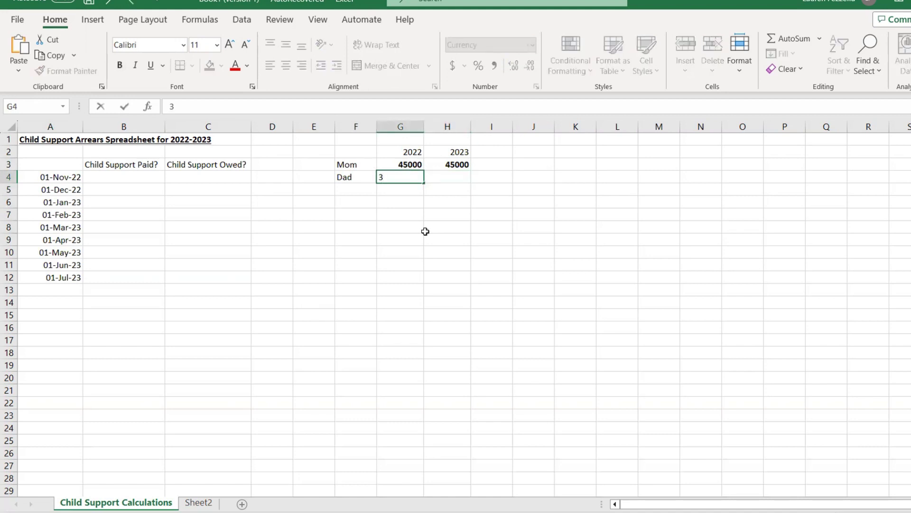
type("5500")
key("Tab")
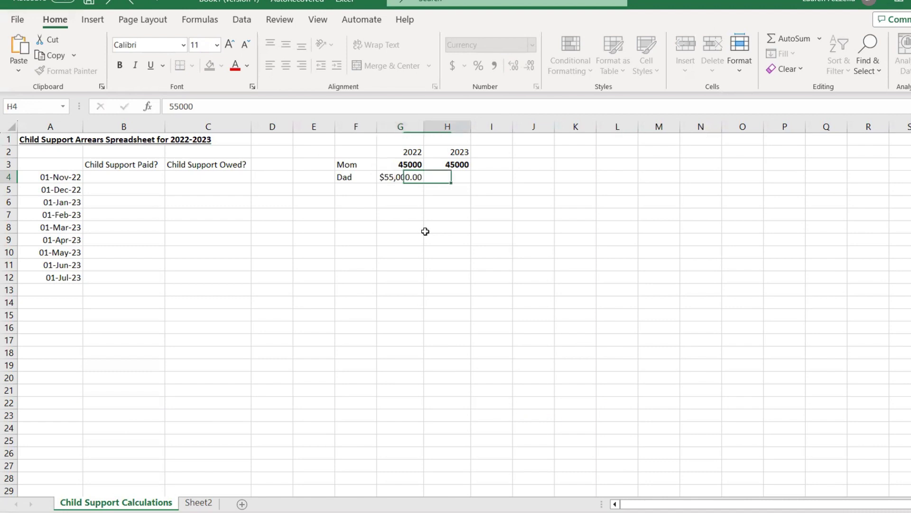
type("55")
type("80")
type("00")
key("Return")
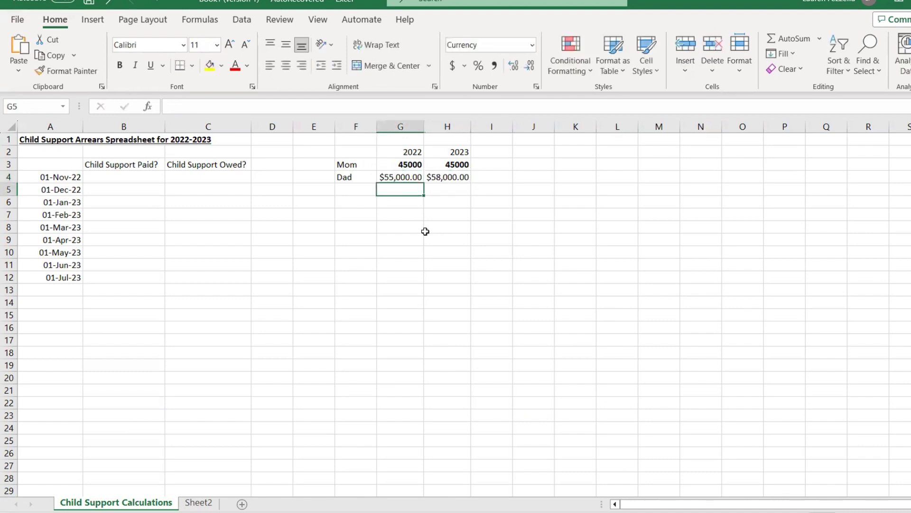
Format G3:H4 as accounting currency and remove bold from Mom's amounts.
left_click_drag(399, 164, 454, 178)
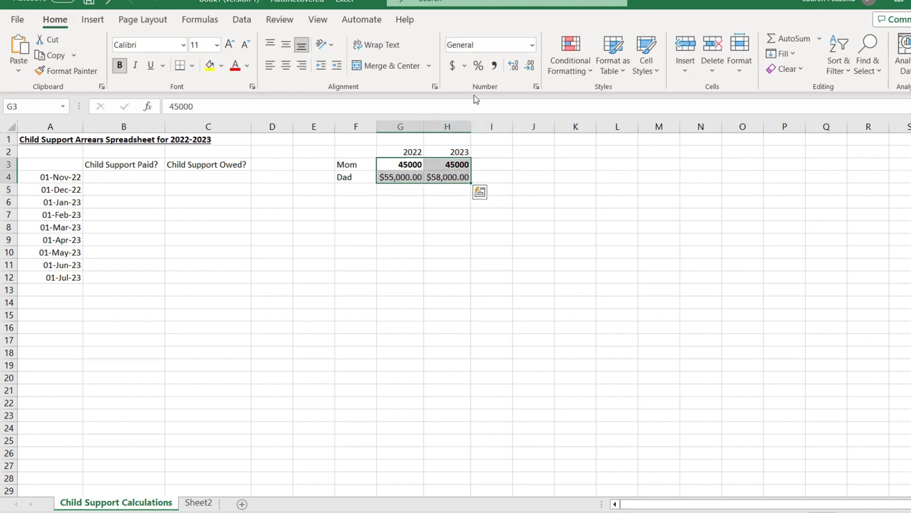
left_click(454, 65)
left_click(502, 241)
left_click_drag(397, 163, 470, 165)
key("ctrl+b")
left_click(517, 212)
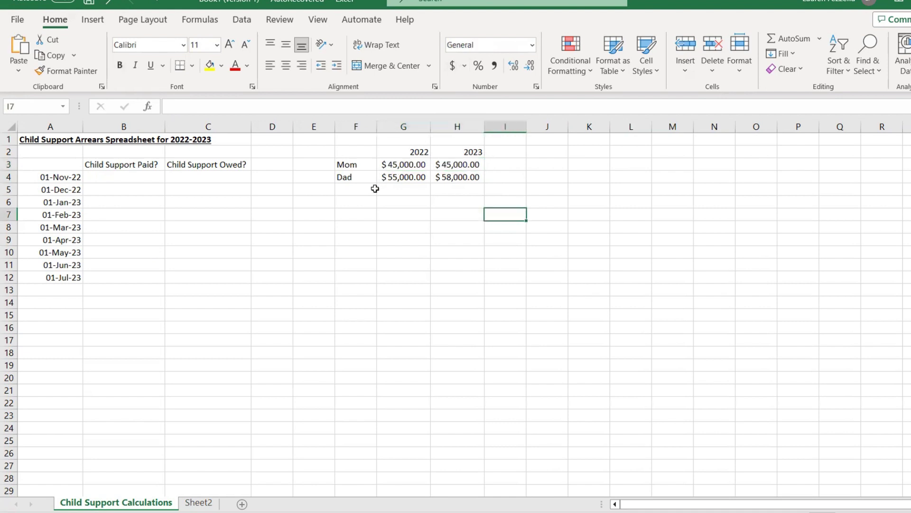
left_click(374, 188)
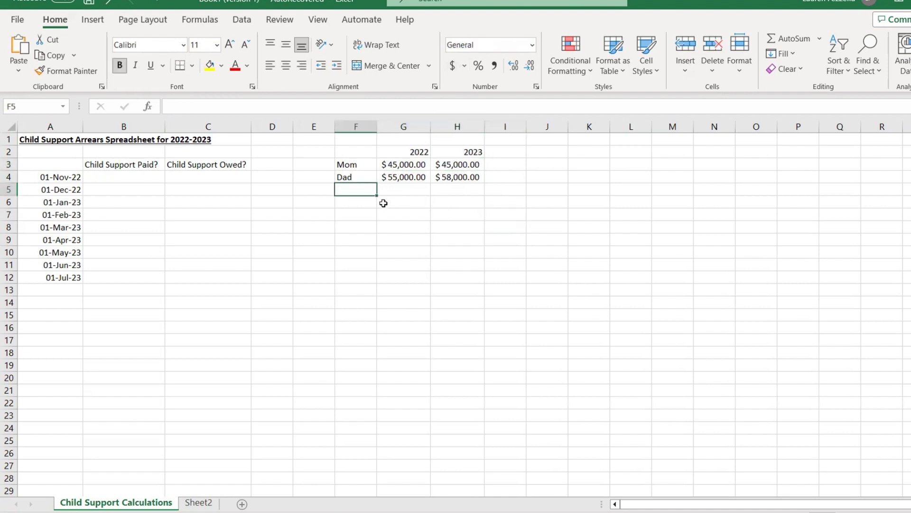
Enter the FCSG label and start typing the 'FCSG - Mom' label.
type("FCSG")
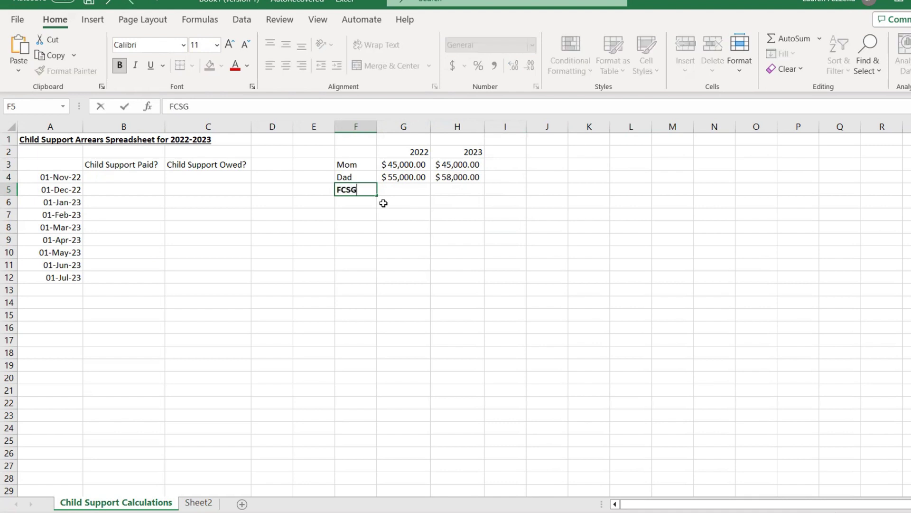
key("Tab")
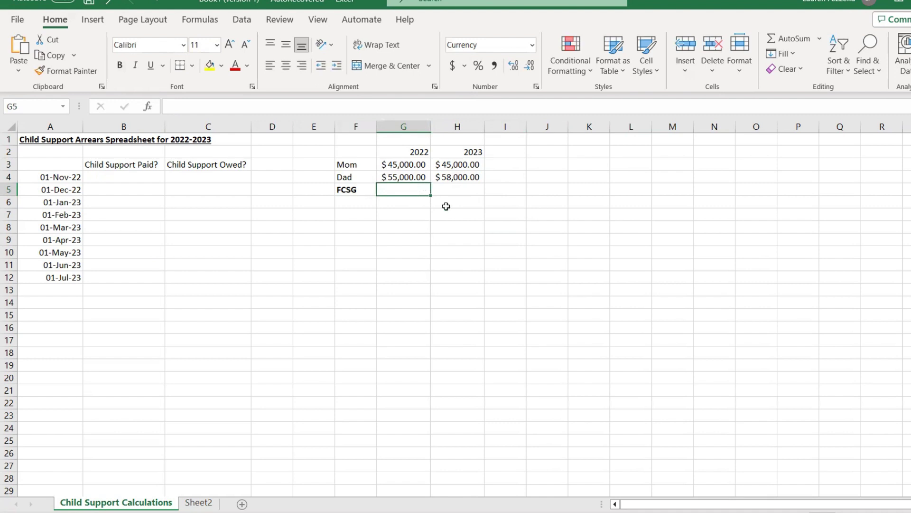
left_click(504, 191)
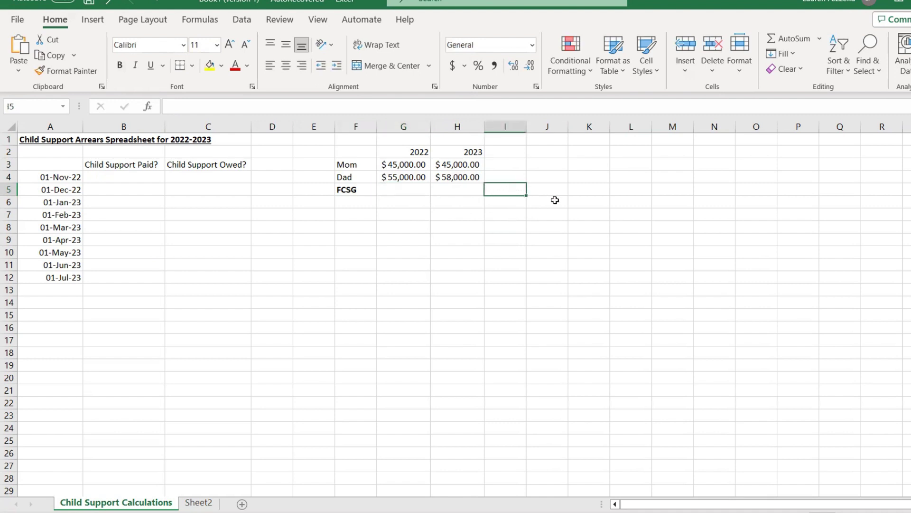
type("Mo")
key("BackSpace")
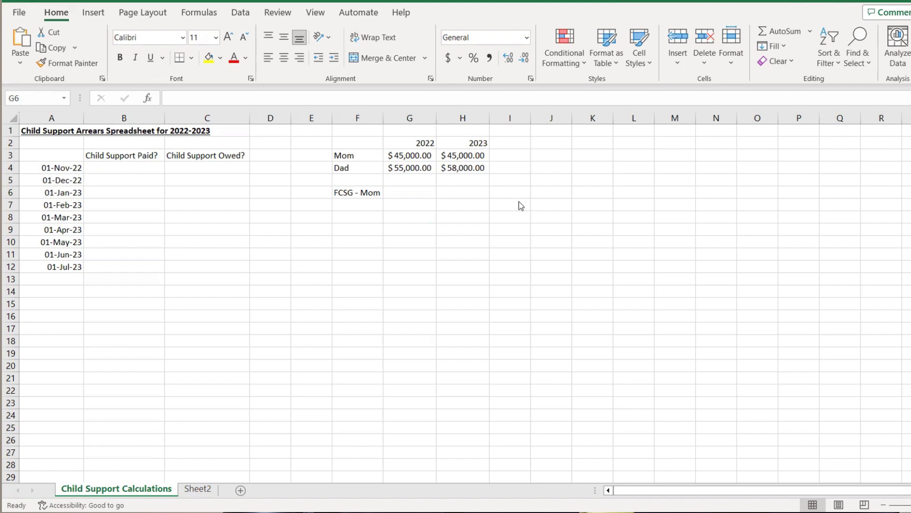
Enter 653 in G6 and H6 and format both as accounting currency.
type("653.00")
key("Tab")
type("6353.0")
key("Return")
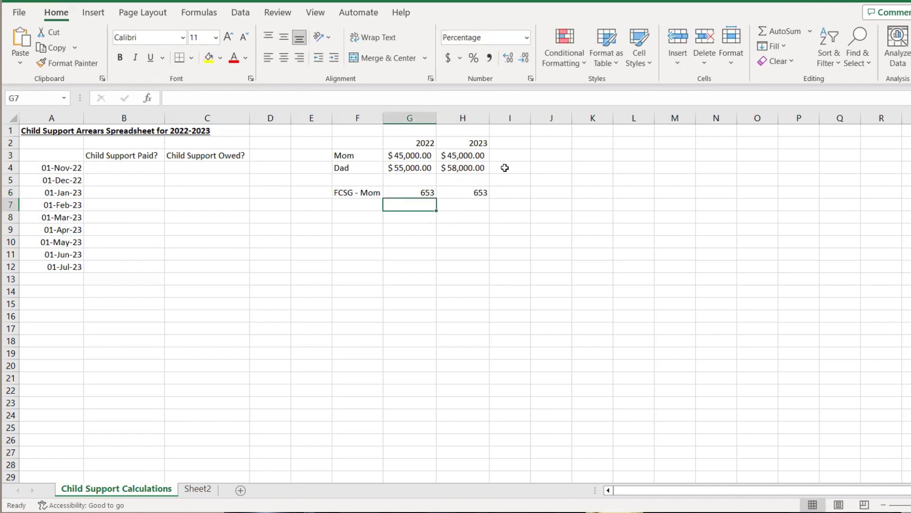
left_click_drag(470, 190, 420, 190)
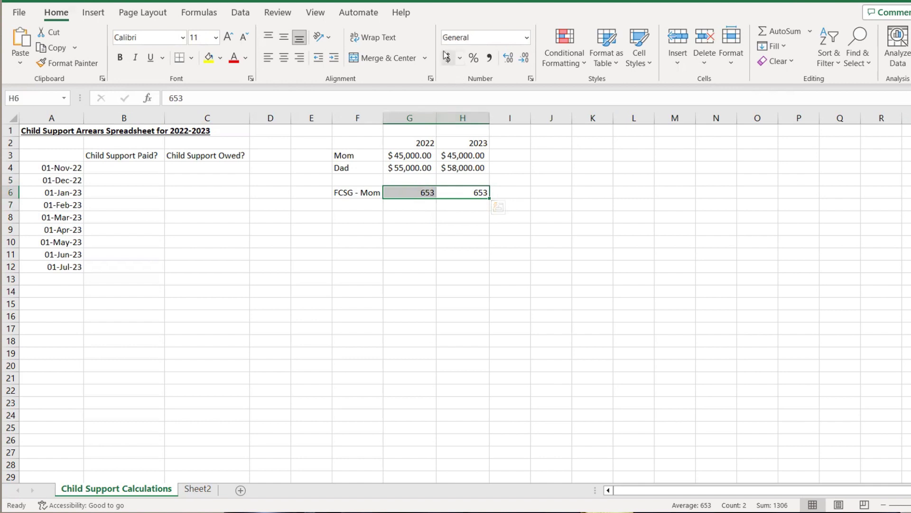
left_click(448, 57)
left_click(472, 260)
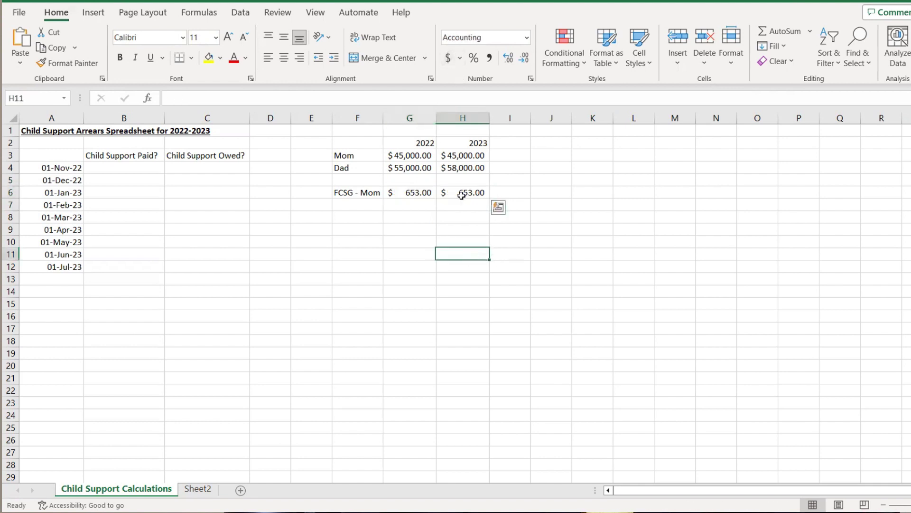
left_click(197, 167)
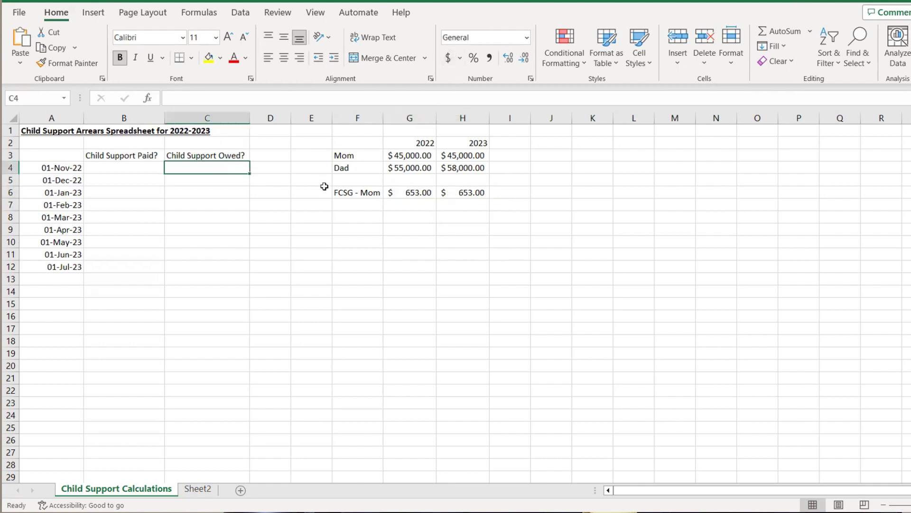
Enter 653 in C4, fill it down through C12, and apply accounting format.
type("64")
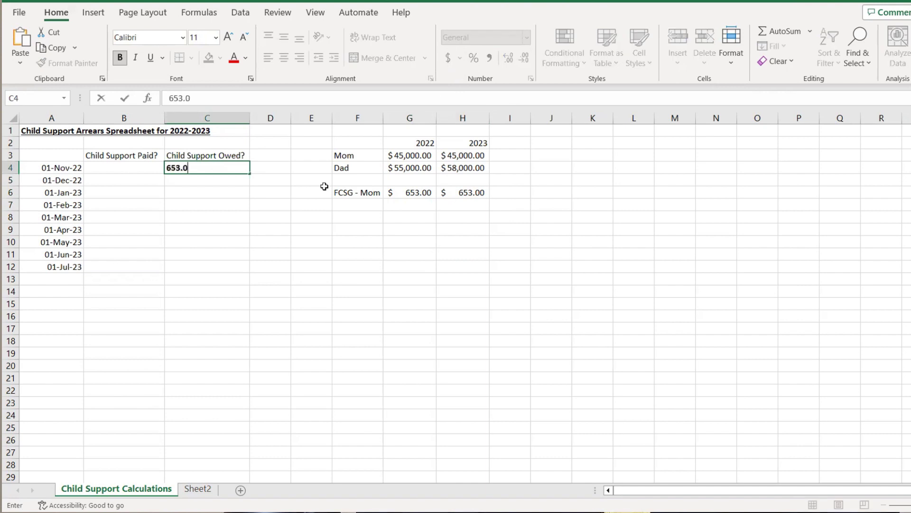
key("Return")
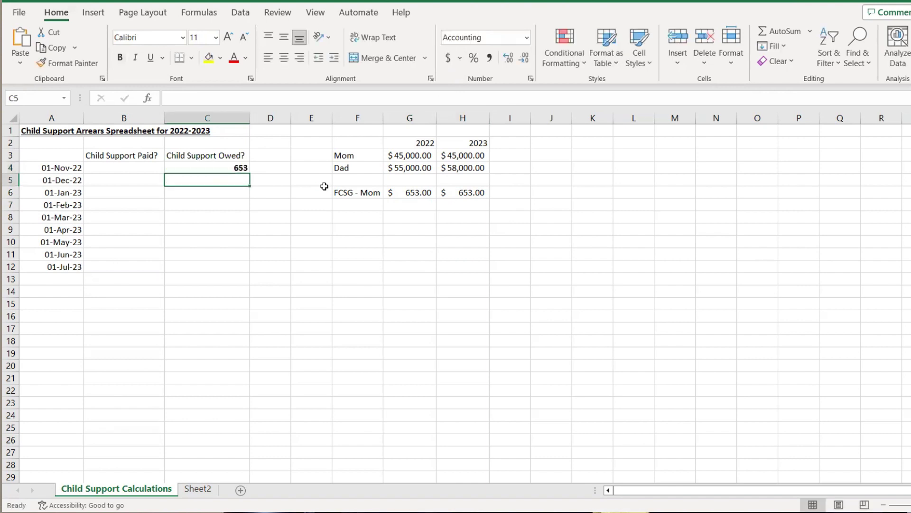
left_click(207, 169)
left_click_drag(248, 172, 241, 184)
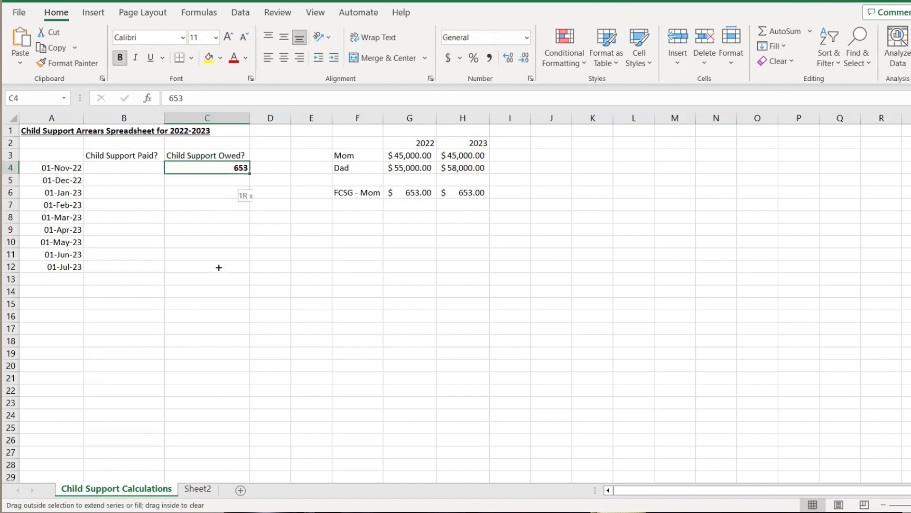
left_click_drag(219, 267, 219, 268)
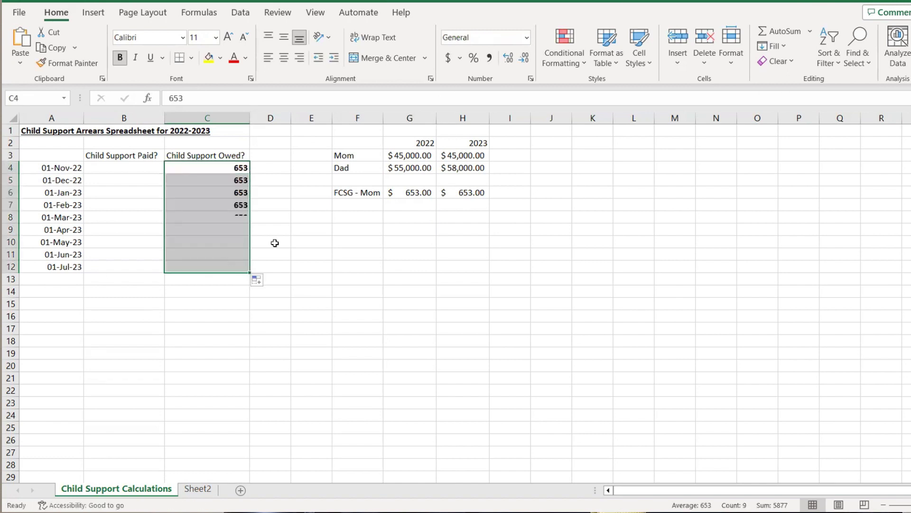
left_click(453, 60)
left_click(319, 277)
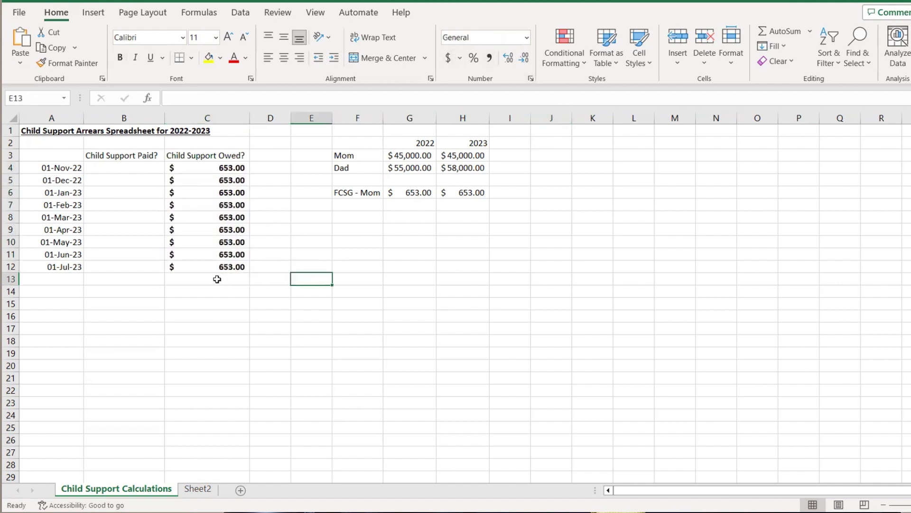
Total the owed column in C13 with =SUM(C4:C12).
left_click(215, 276)
type("=")
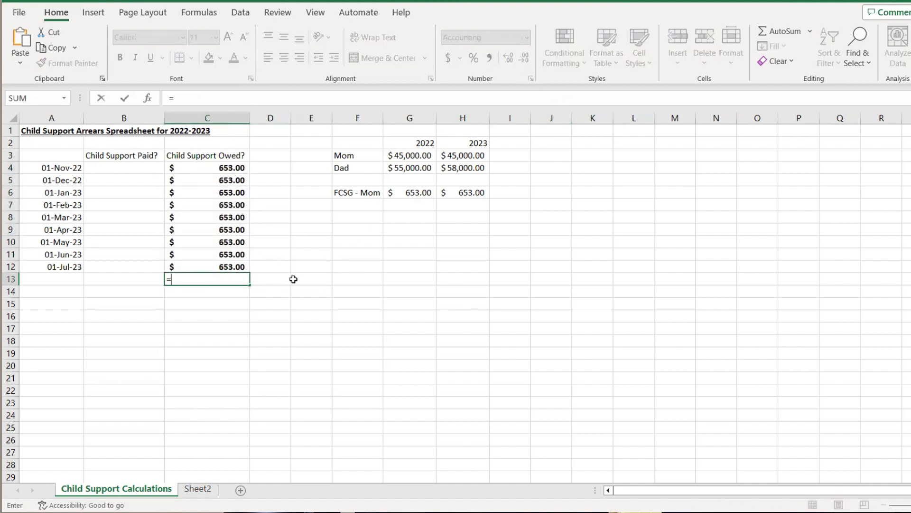
type("sum(")
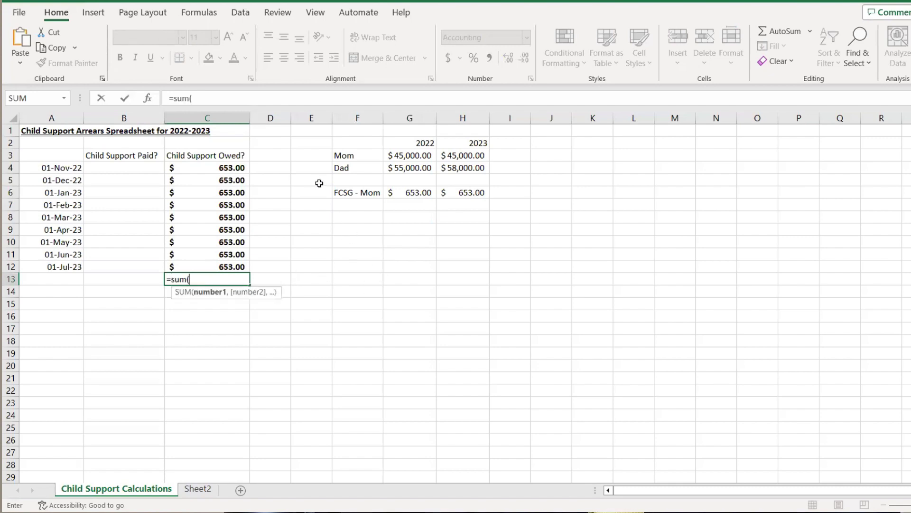
left_click(214, 168)
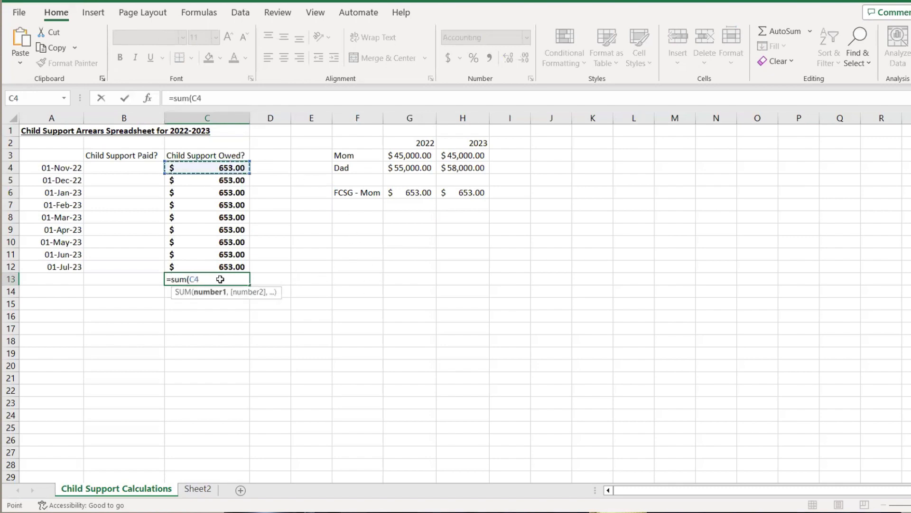
left_click(227, 265, "shift")
type(")")
key("Return")
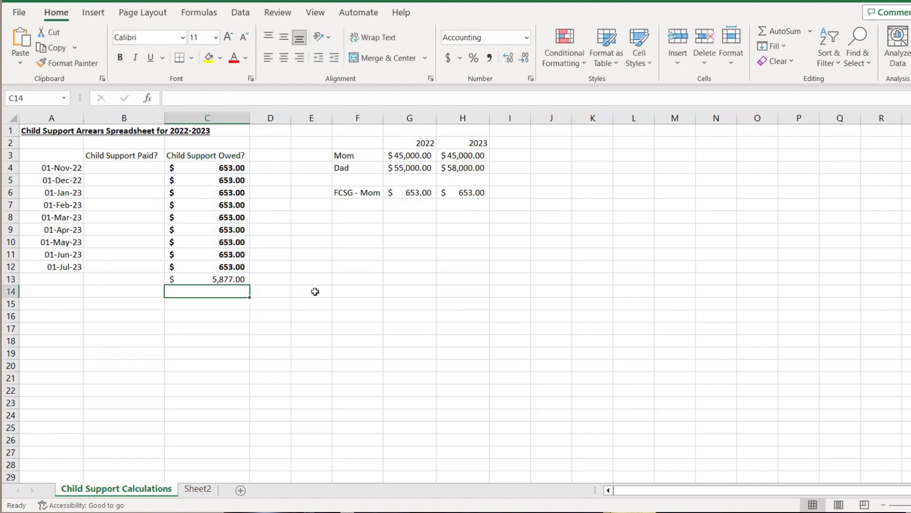
Unbold the monthly owed amounts C4:C12 and bold the C13 total.
left_click_drag(210, 170, 217, 266)
key("ctrl+b")
left_click(305, 261)
left_click(220, 276)
key("ctrl+b")
left_click(310, 243)
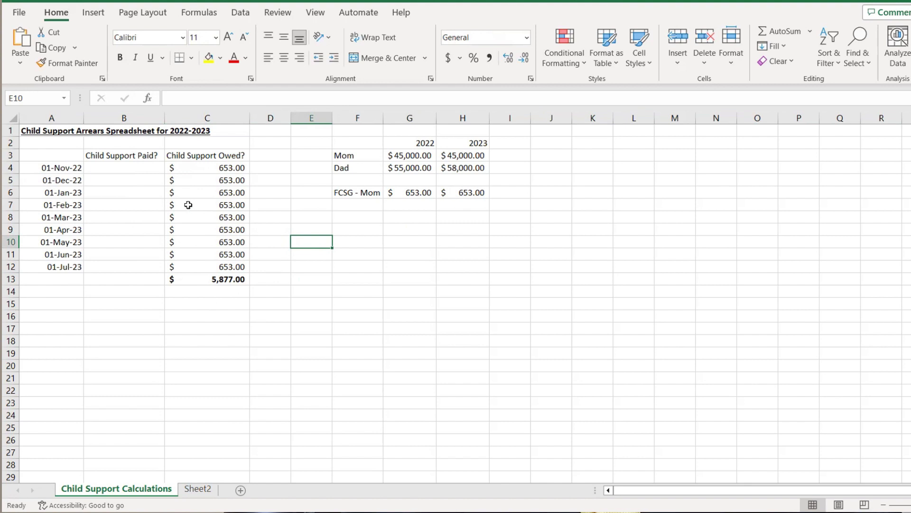
Enter payments of 500 for Nov-22 and Dec-22 and 400 for Jan-23 and Feb-23.
left_click(132, 169)
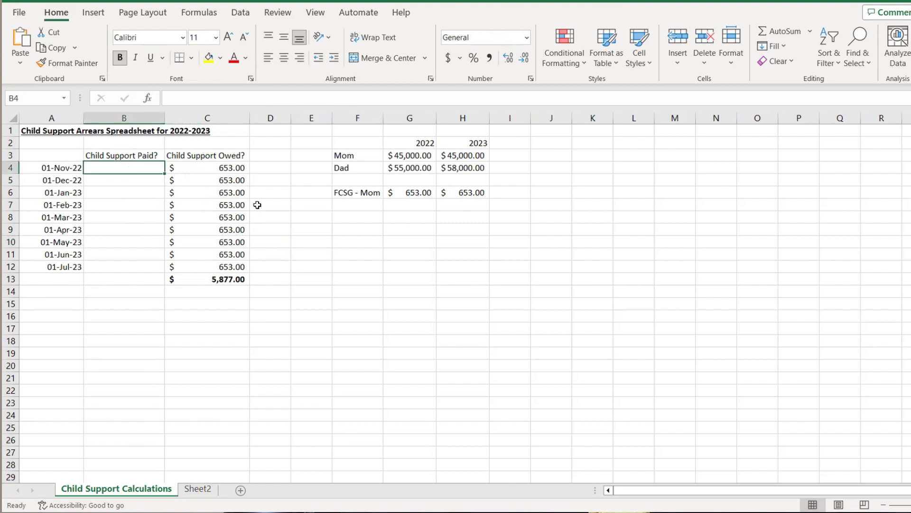
type("500")
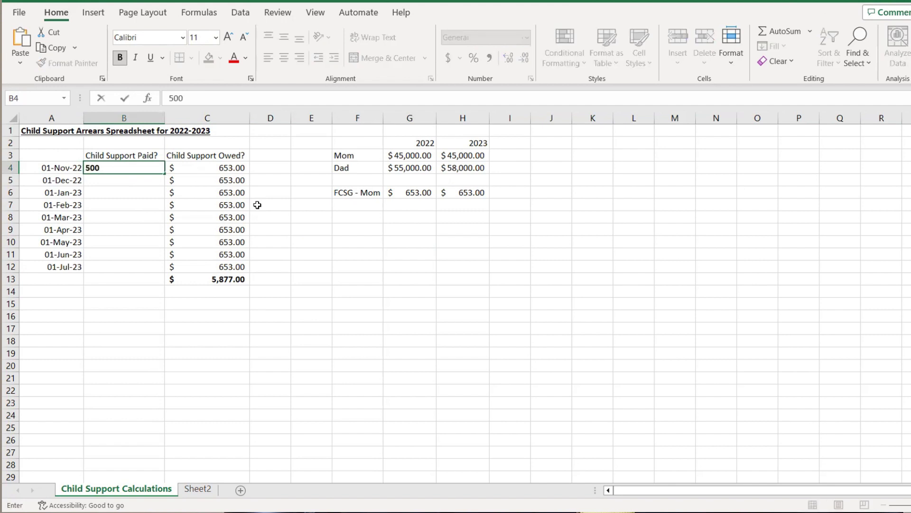
key("ctrl+Return")
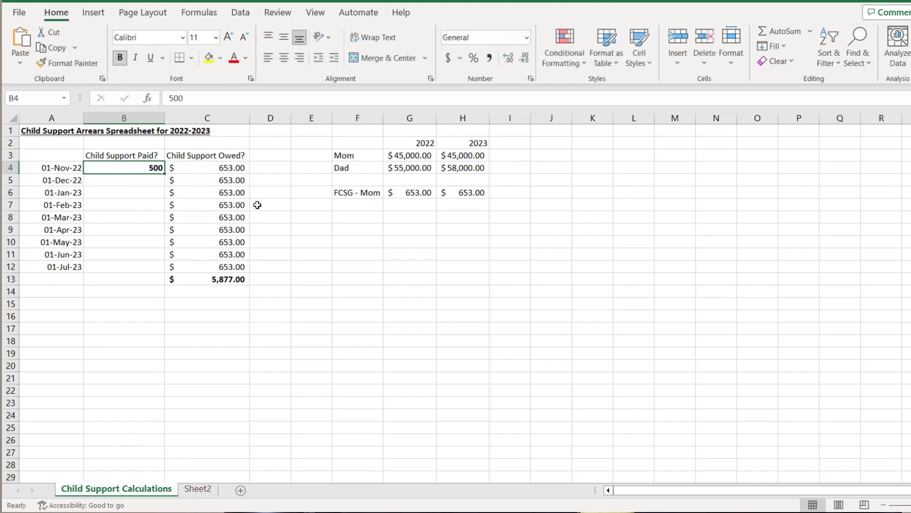
key("Down")
type("5")
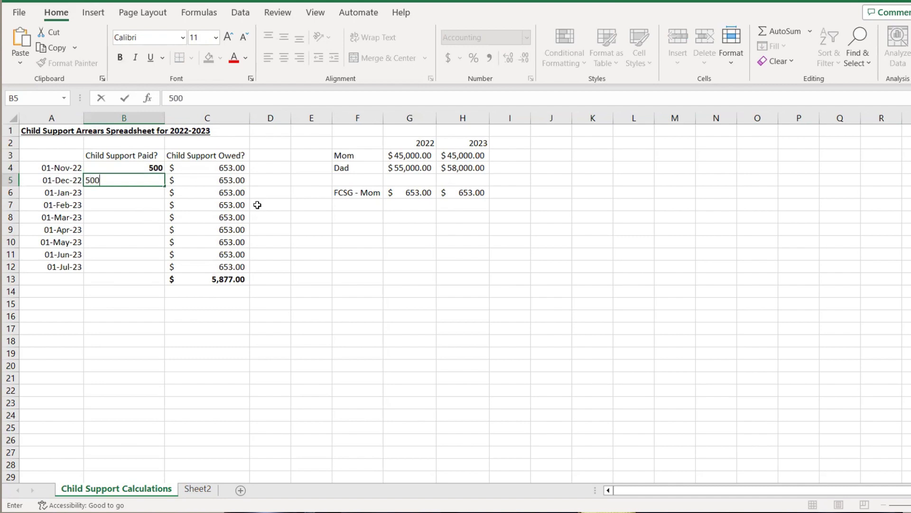
key("Return")
type("400")
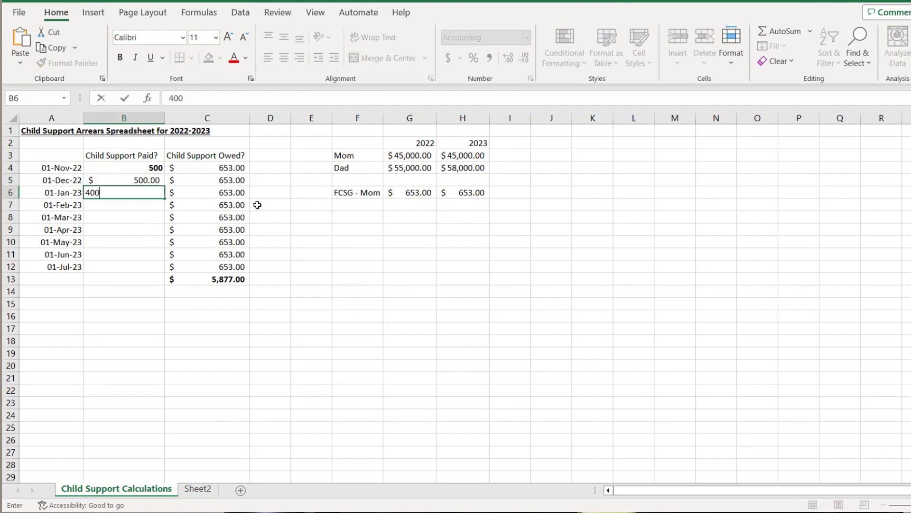
key("Return")
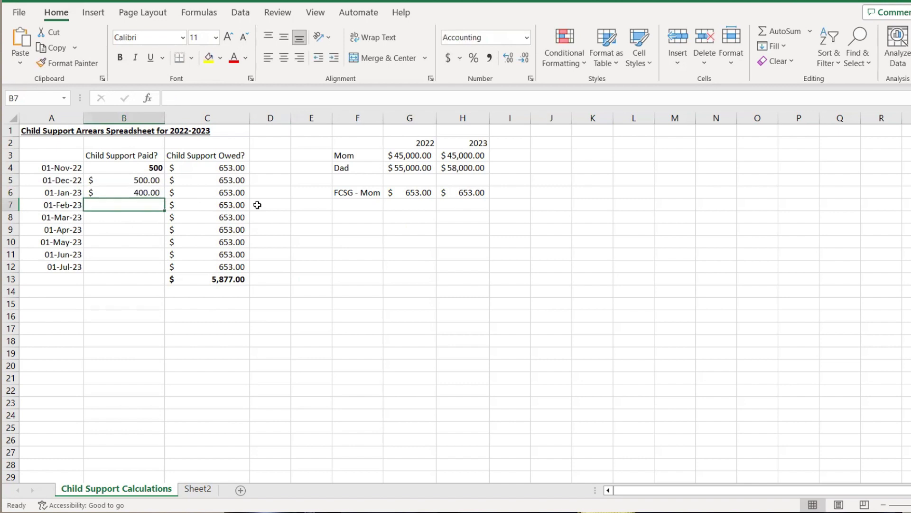
type("400")
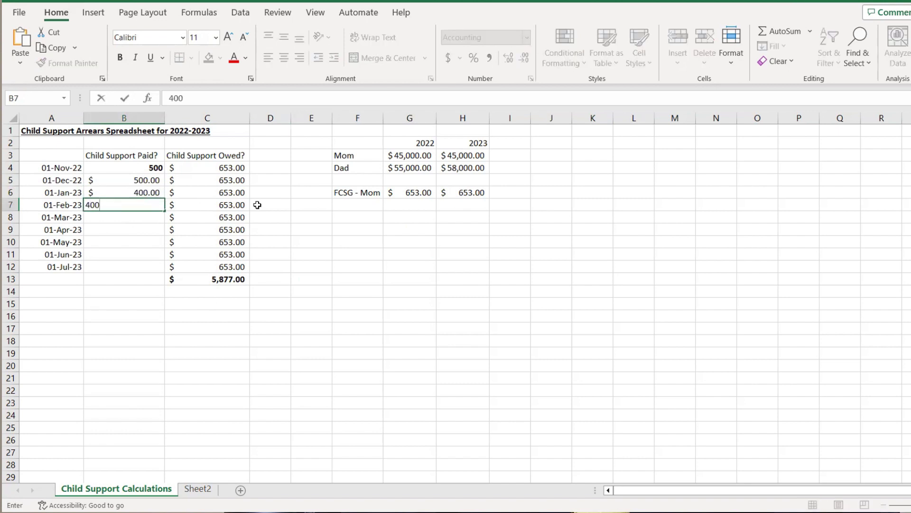
key("Return")
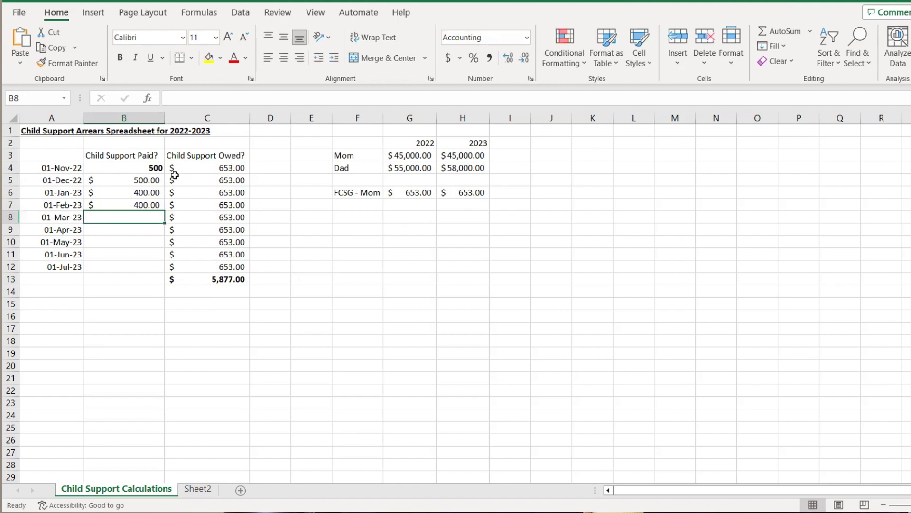
Fill $400.00 down the paid column through Jul-23.
left_click(160, 208)
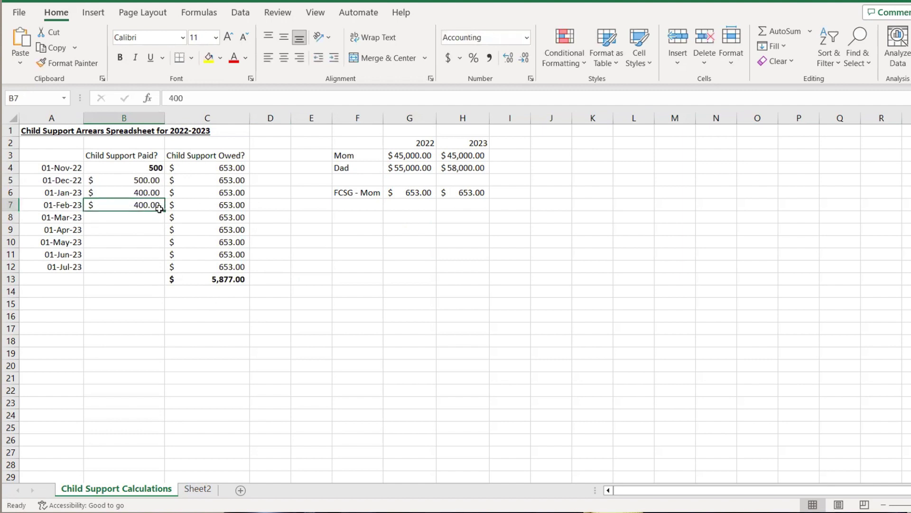
left_click_drag(165, 212, 143, 268)
left_click(141, 276)
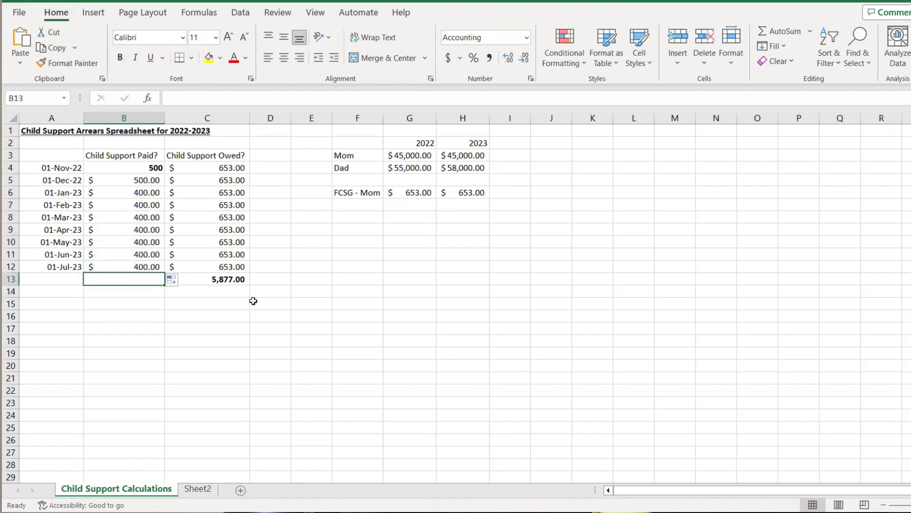
Total the paid column in B13 with =SUM(B4:B12).
type("=")
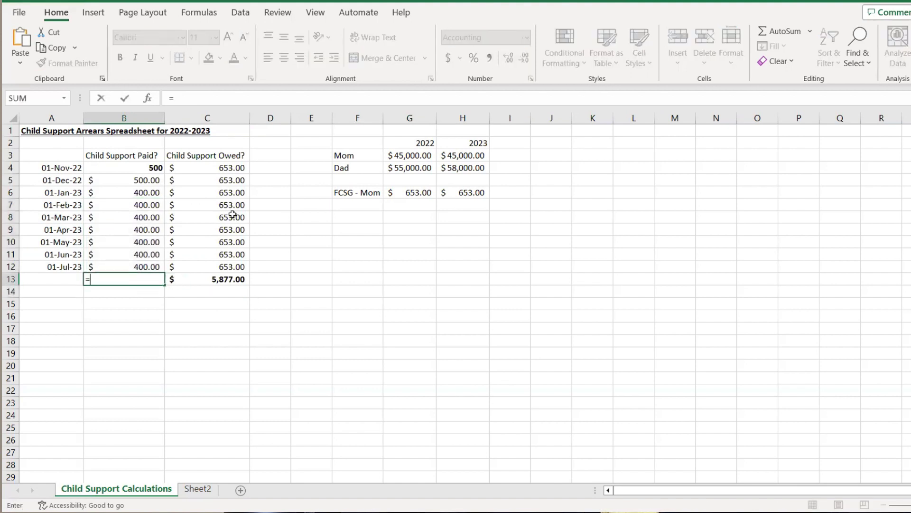
type("sum(")
left_click(137, 171)
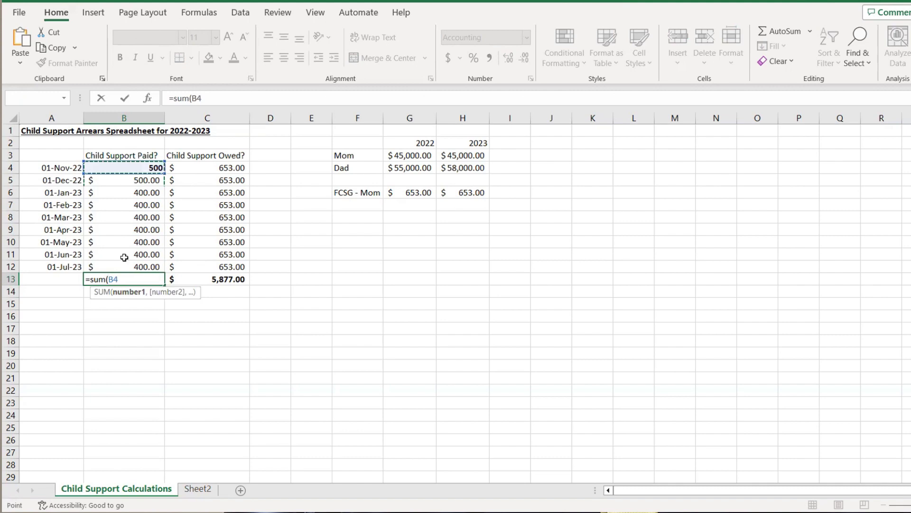
left_click(123, 263, "shift")
type(")")
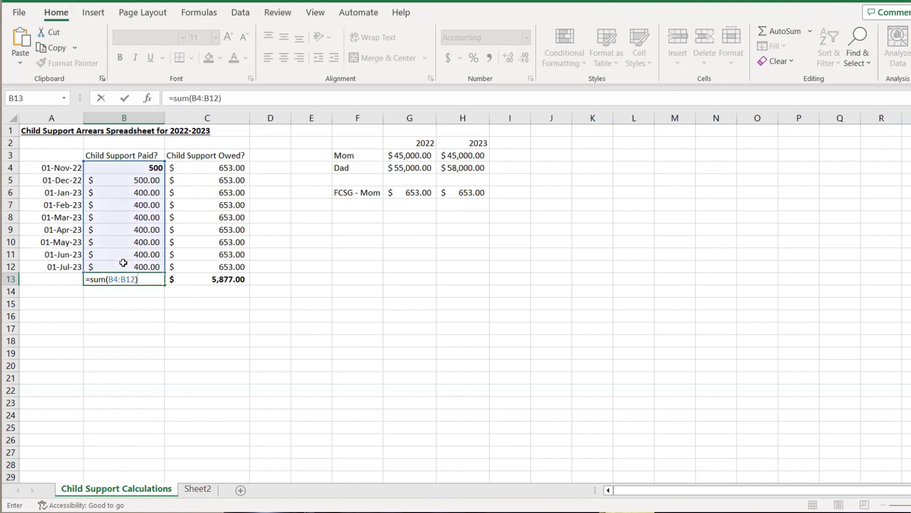
key("Return")
Bold the B13 total and apply accounting format to the paid amounts B4:B12.
left_click(143, 279)
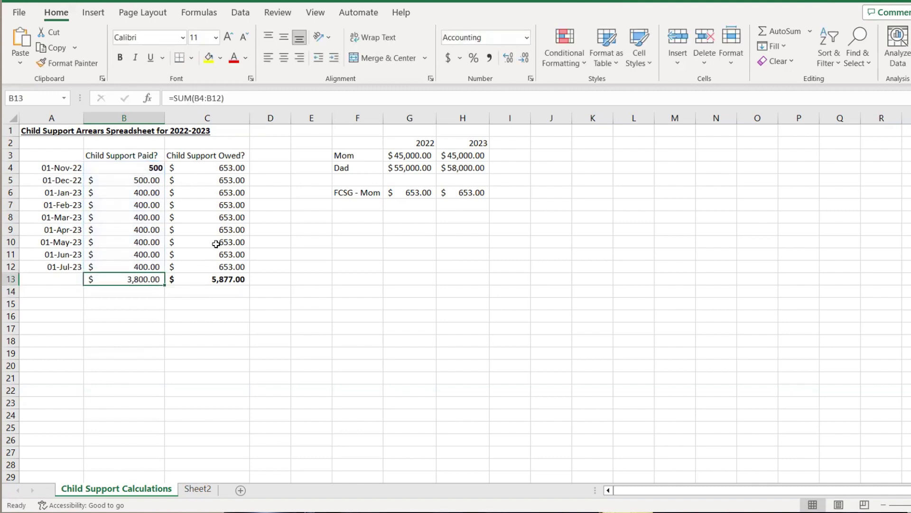
key("ctrl+b")
left_click_drag(154, 169, 152, 266)
left_click(447, 57)
Enter the label 'Total Owed' in cell A15.
left_click(193, 309)
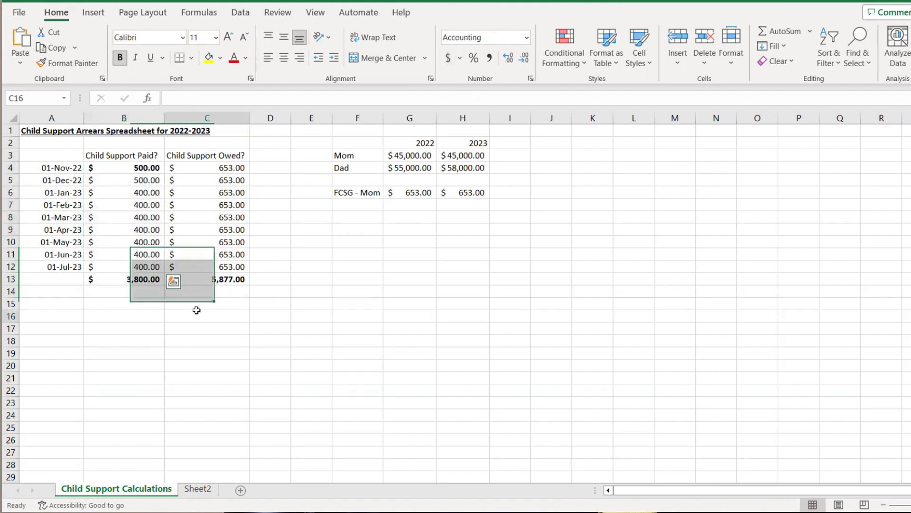
left_click_drag(193, 309, 192, 303)
left_click(71, 306)
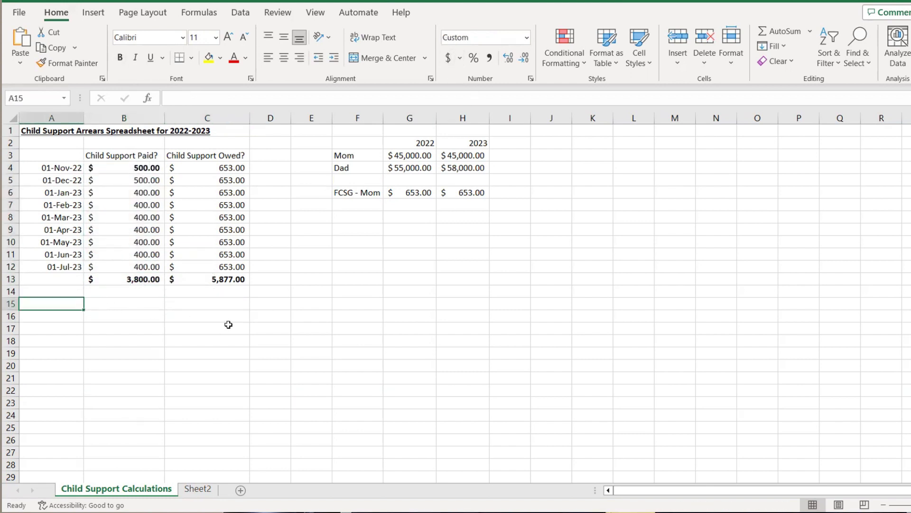
type("Total Owed")
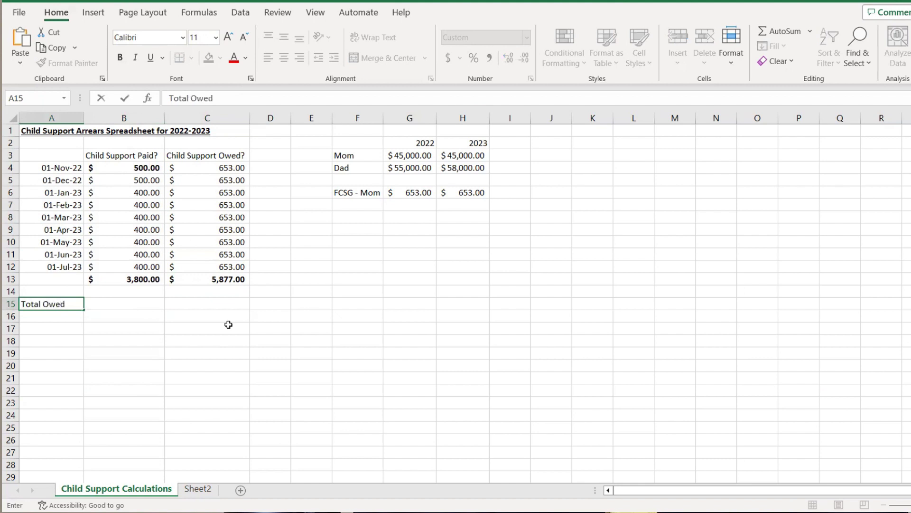
key("Tab")
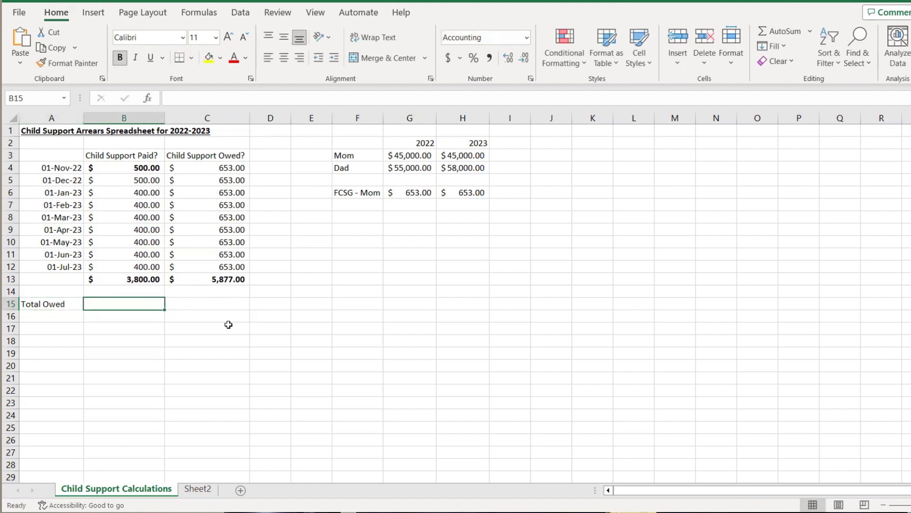
Enter =SUM(C13-B13) in B15 to show $2,077.00 owed, and make it bold.
type("=sum(")
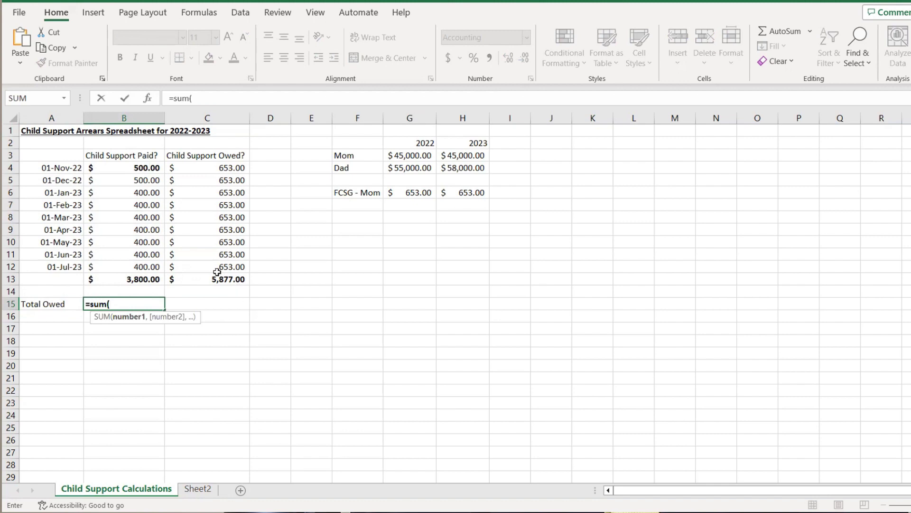
left_click(216, 278)
type("-")
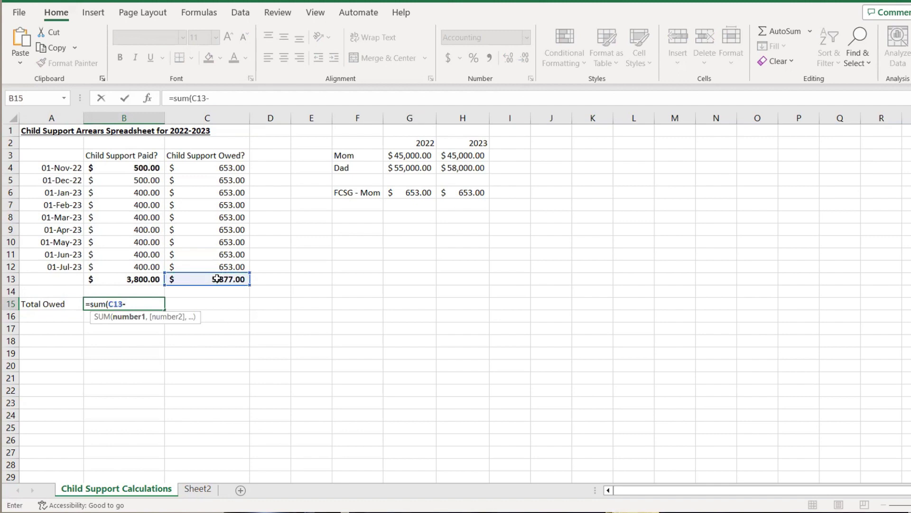
left_click(141, 276)
type(")")
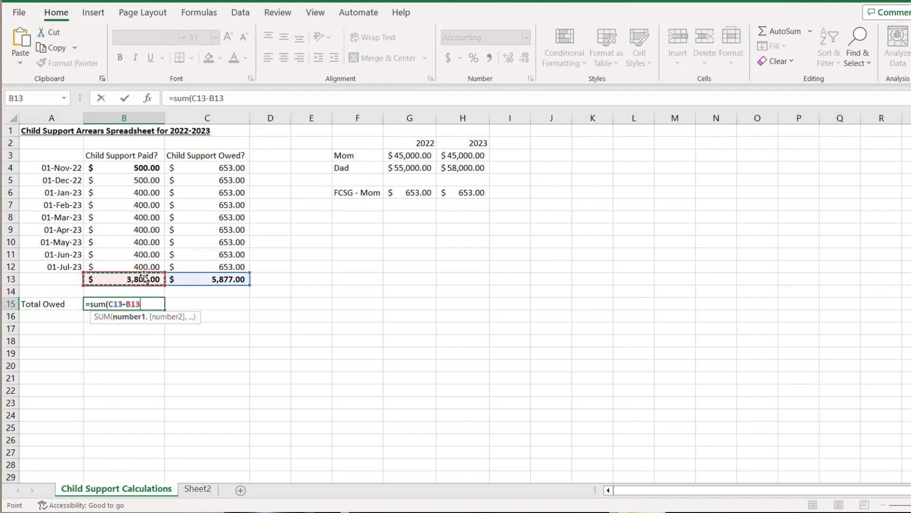
key("Return")
left_click(148, 306)
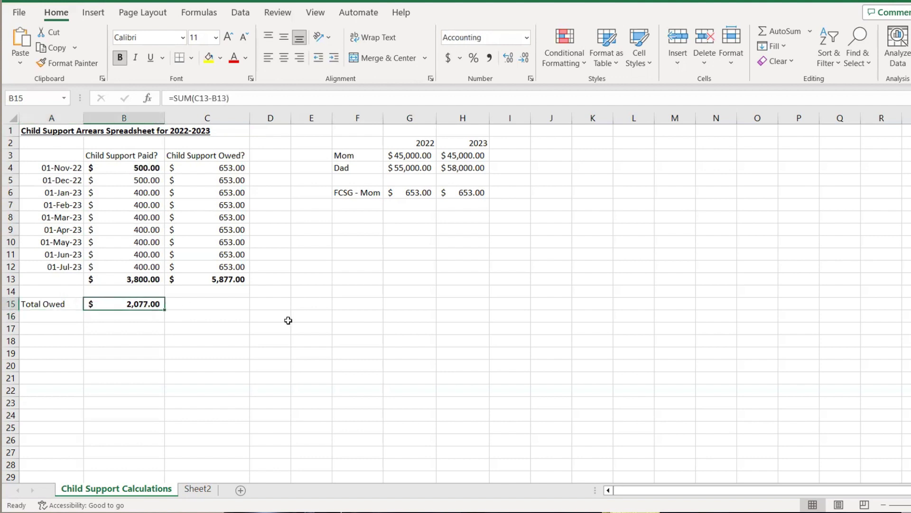
key("ctrl+b")
key("ctrl+b")
left_click(273, 311)
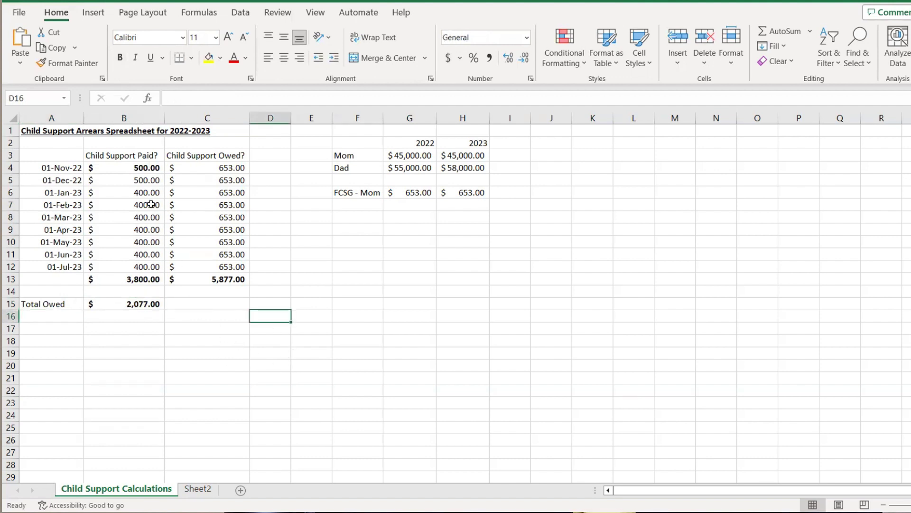
Make the 'Child Support Paid?' and 'Child Support Owed?' headers in B3:C3 bold.
left_click_drag(125, 157, 185, 156)
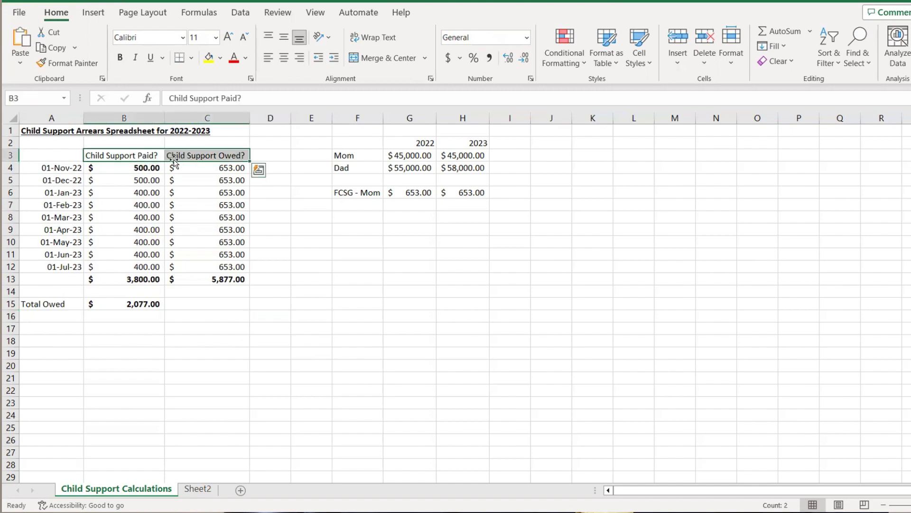
left_click(322, 235)
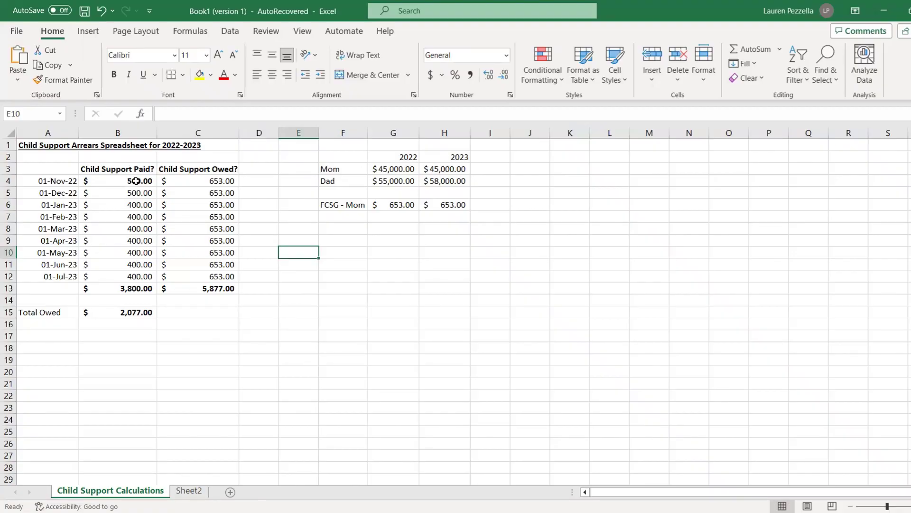
left_click(136, 181)
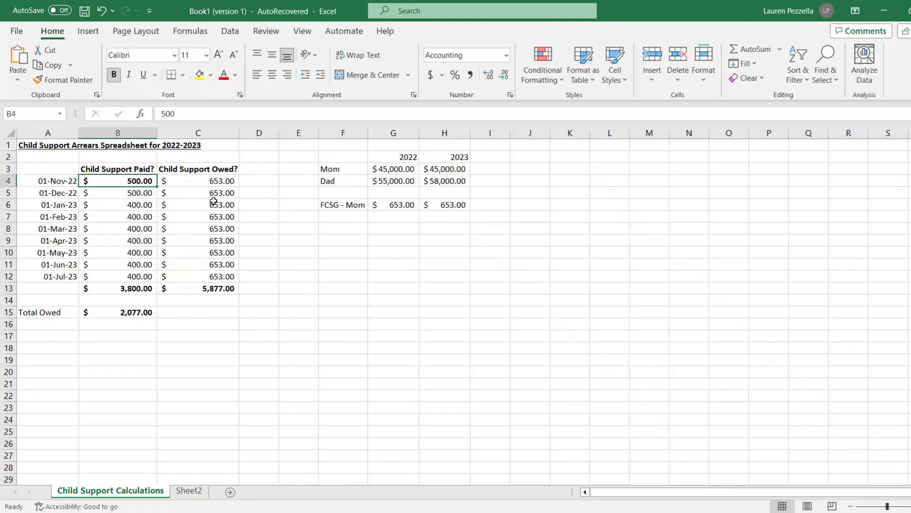
Unbold the $500.00 November paid amount in B4 to match the other monthly rows.
left_click(374, 320)
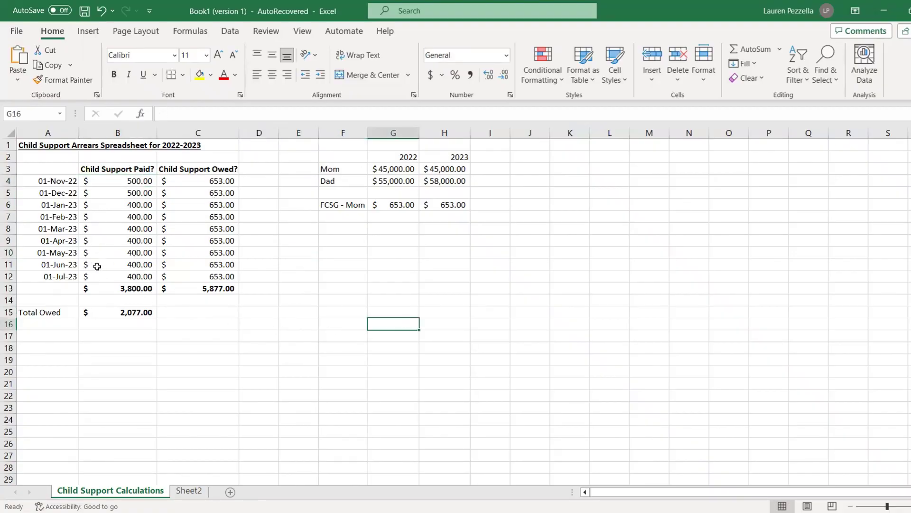
left_click_drag(59, 170, 207, 287)
left_click(126, 194)
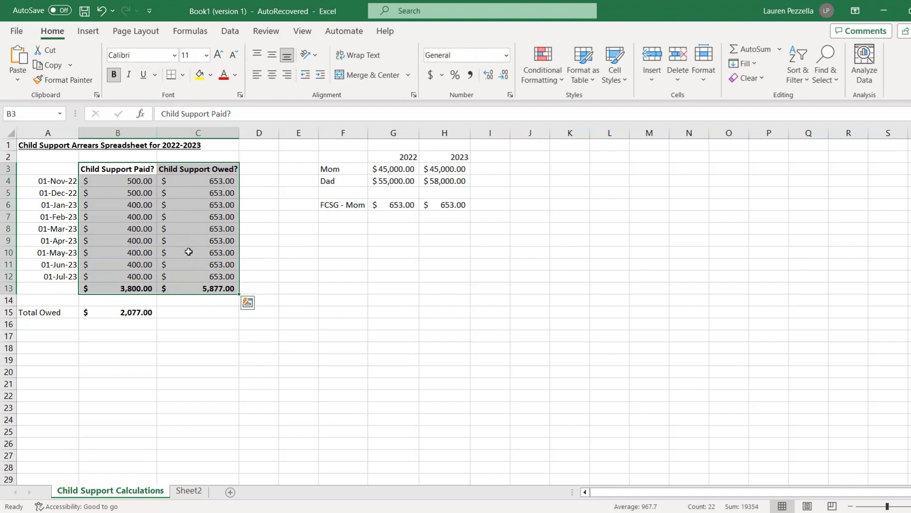
left_click(195, 364)
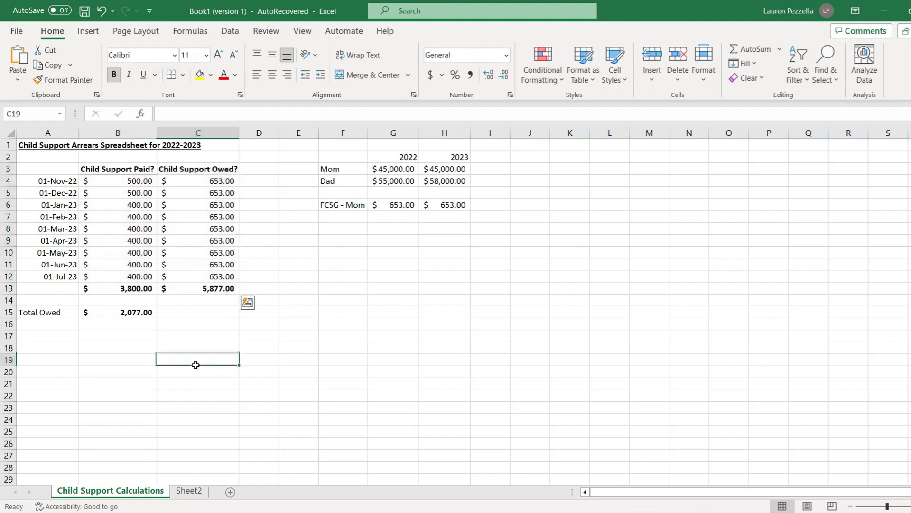
left_click(58, 333)
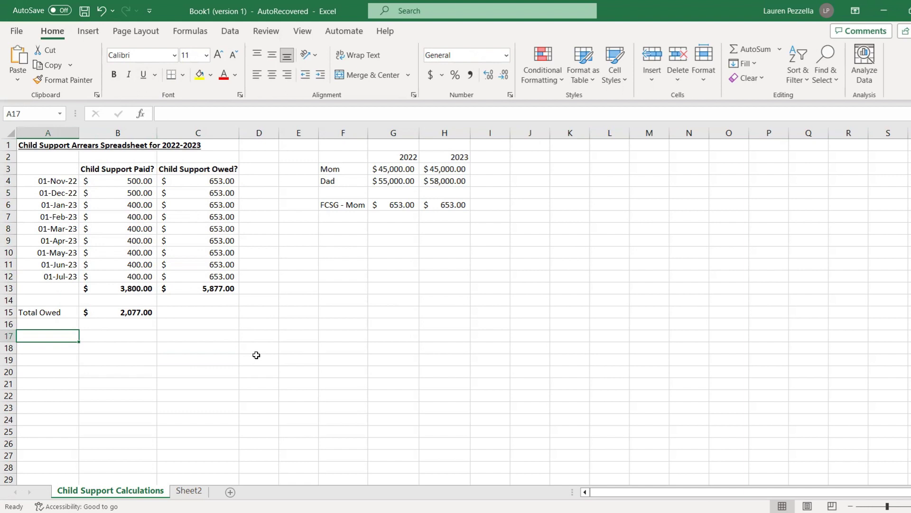
Enter =SUM(B15/12) in A17 to calculate the $173.08 monthly repayment.
type("=")
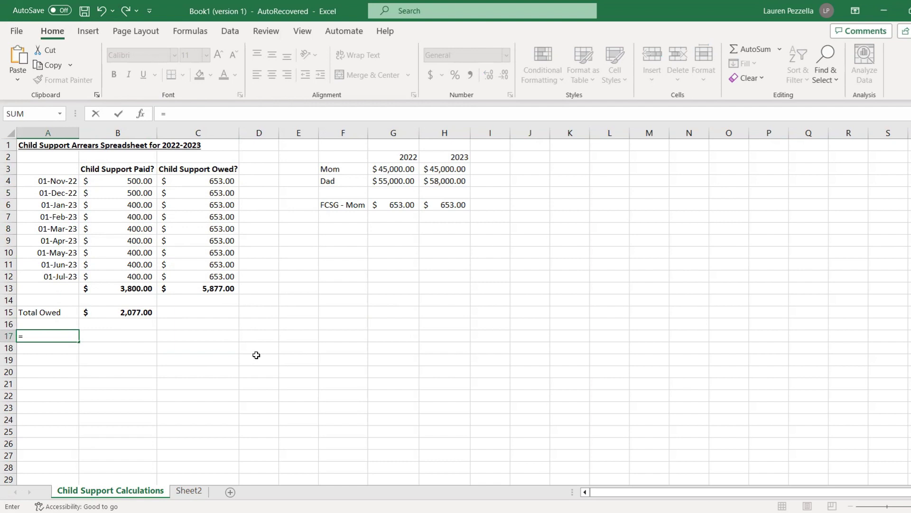
type("sum")
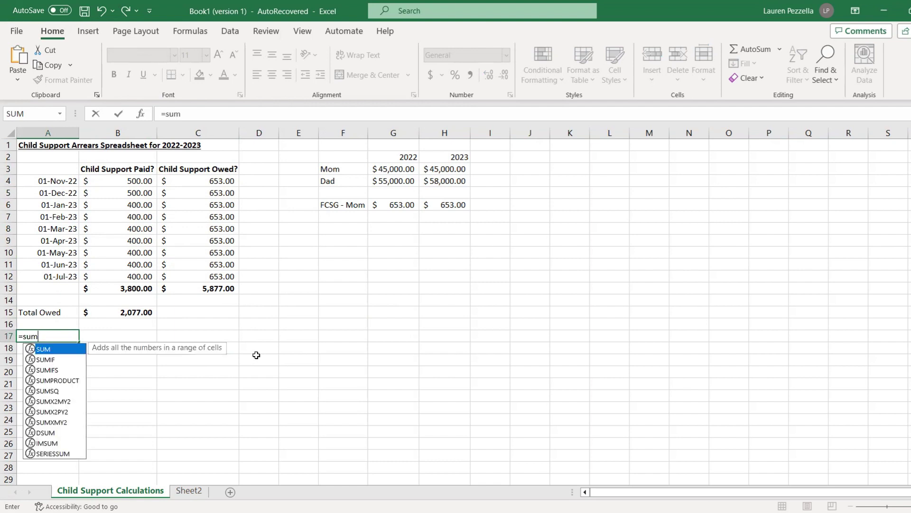
type("(")
left_click(140, 312)
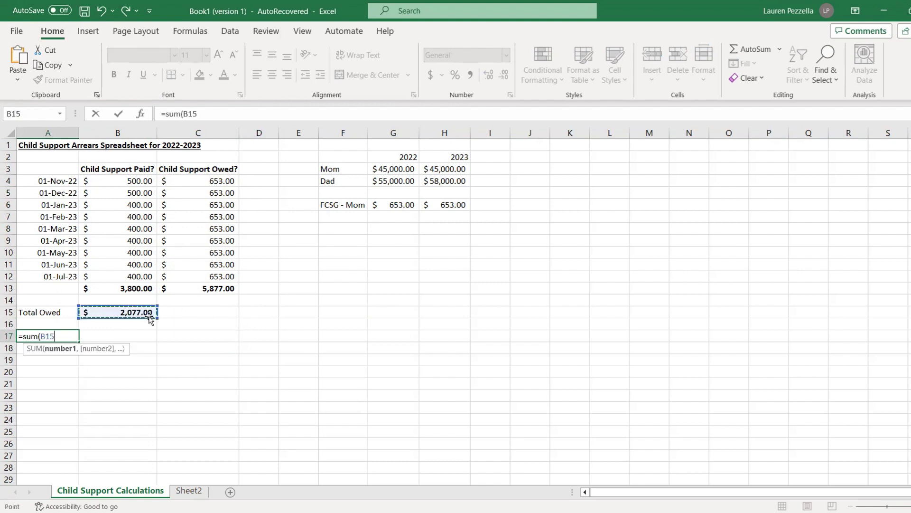
type("/12")
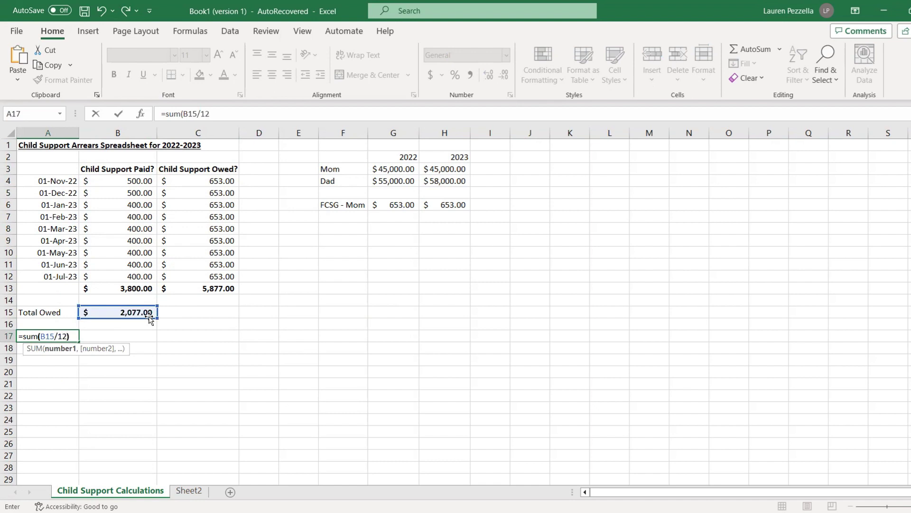
type(")")
key("Return")
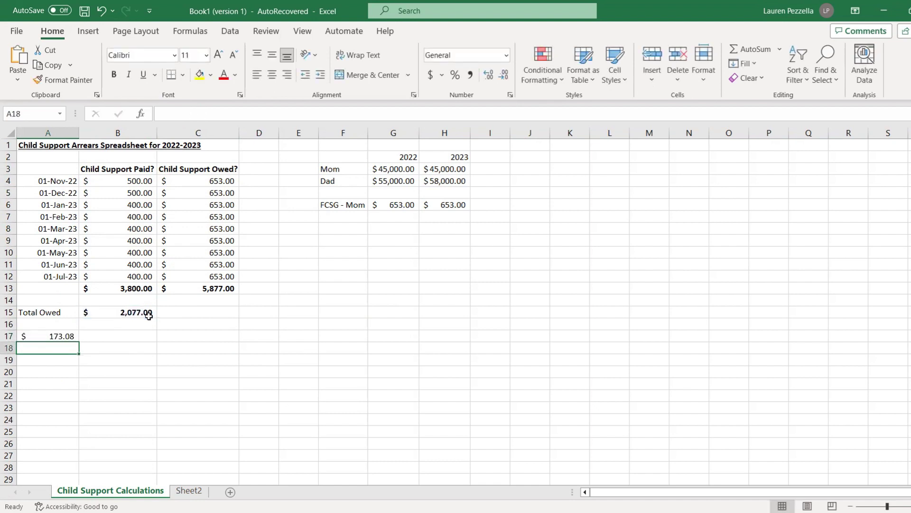
Move the $173.08 repayment result from A17 to B17.
left_click(54, 338)
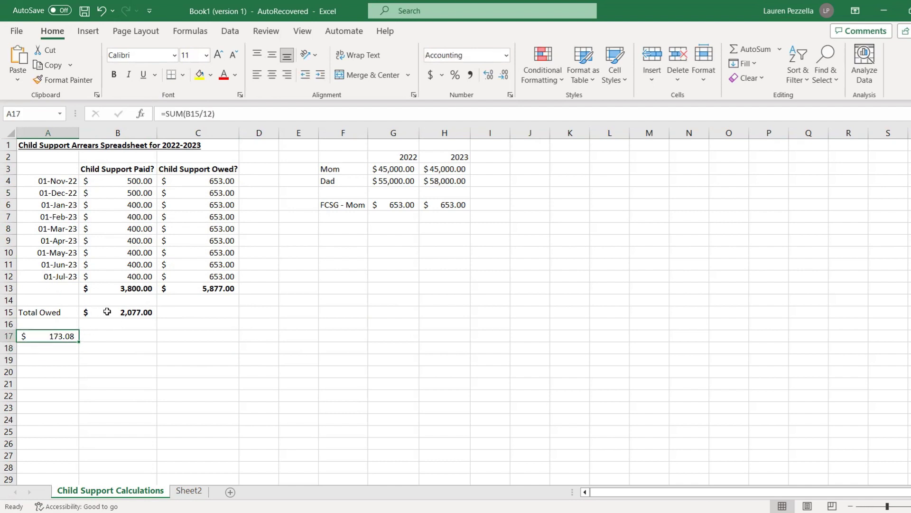
key("ctrl+x")
left_click(131, 335)
key("ctrl+v")
left_click(54, 335)
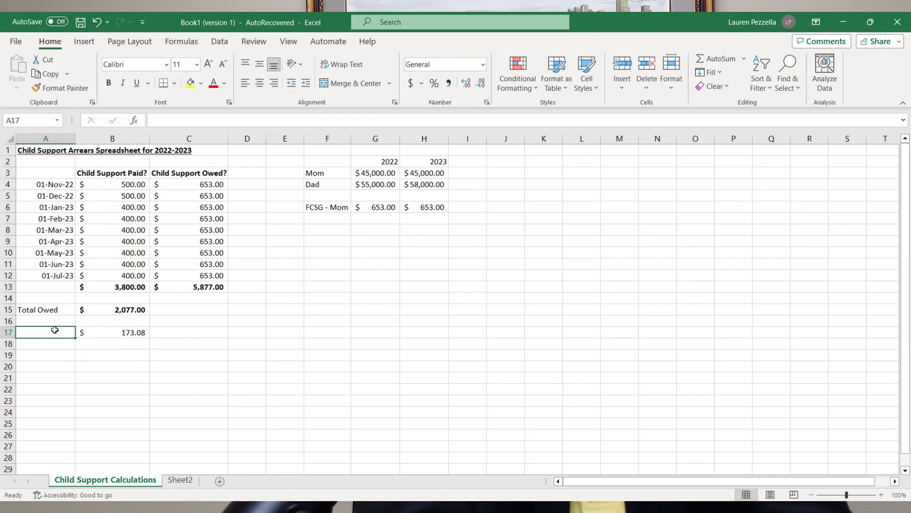
Enter =C12+B17 in B18, adding $653.00 owed to the repayment for $826.08.
key("Down")
key("Right")
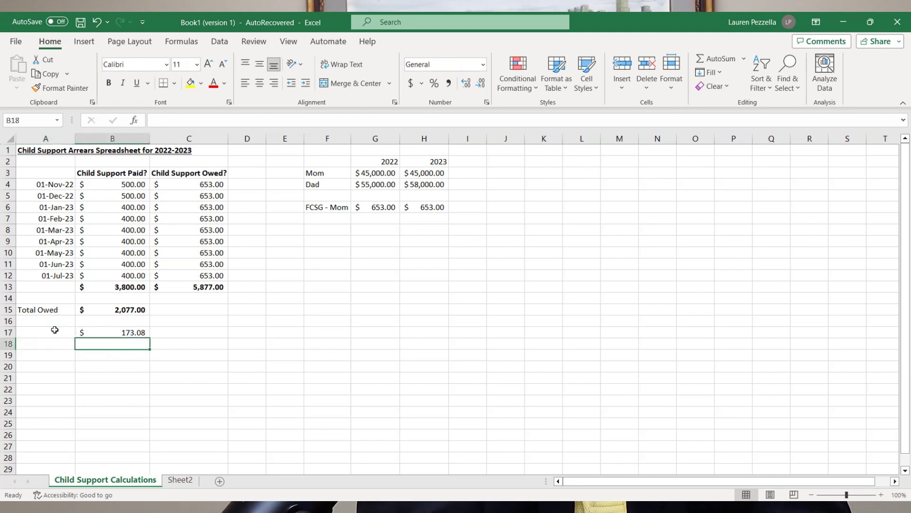
type("=")
left_click(221, 274)
type("+")
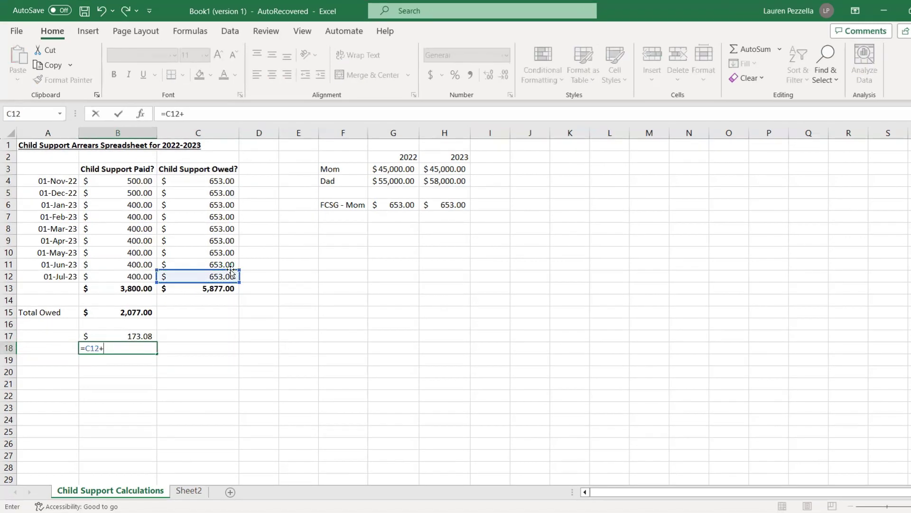
left_click(148, 336)
key("Return")
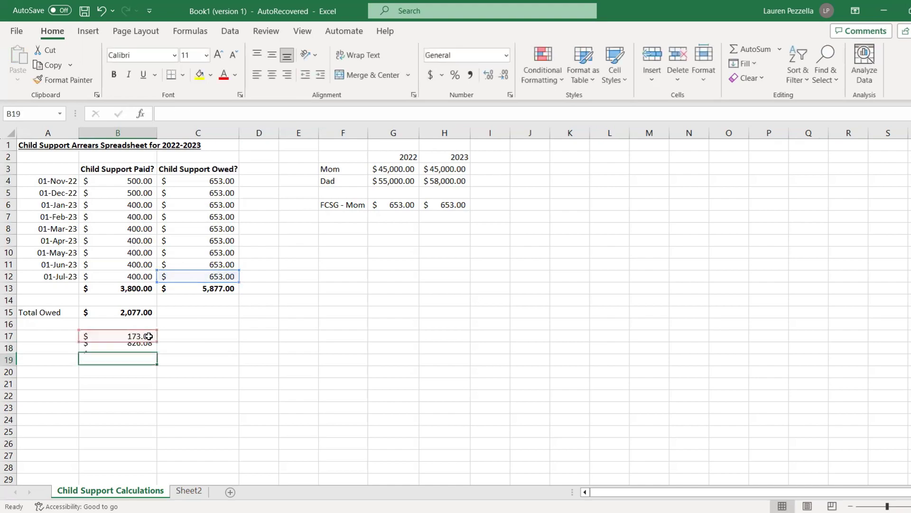
left_click(177, 348)
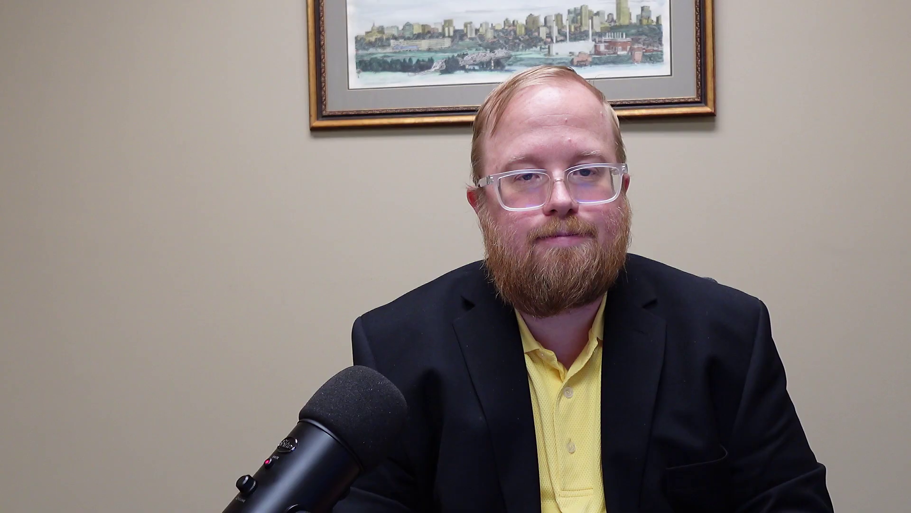